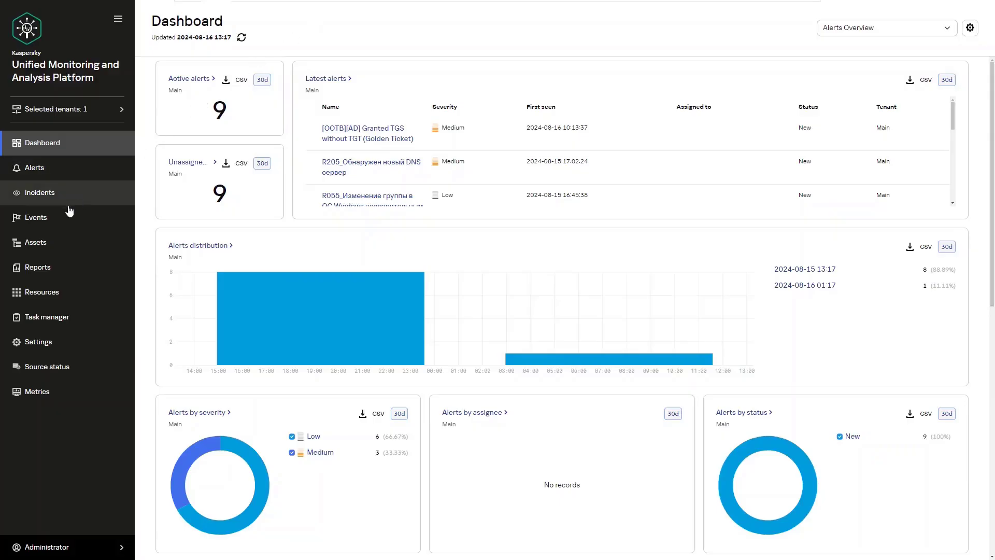
# Switch from the dashboard to the Events page from the left sidebar.
pyautogui.click(47, 224)
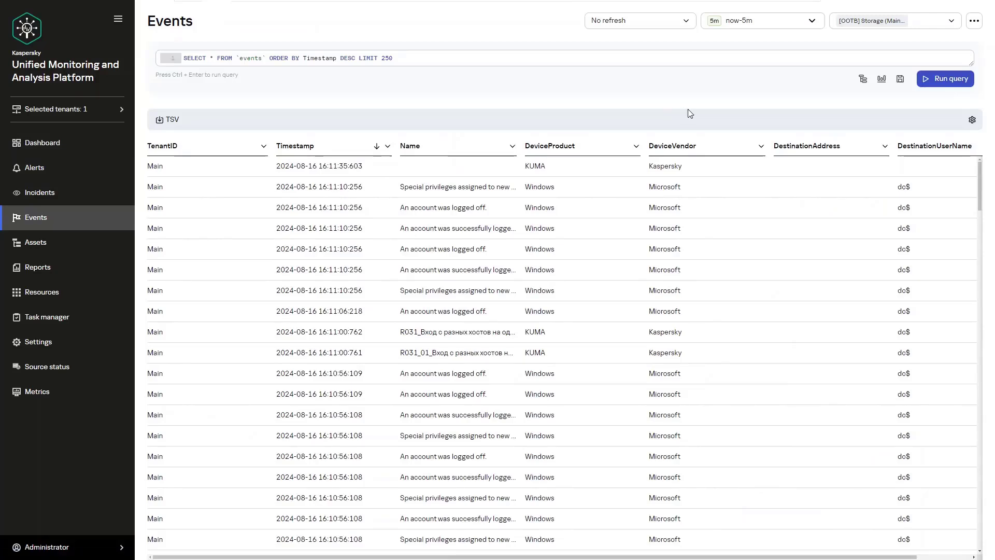
# Keep the Main storage and last-5-minutes range, then bring up the SQL builder.
pyautogui.click(921, 22)
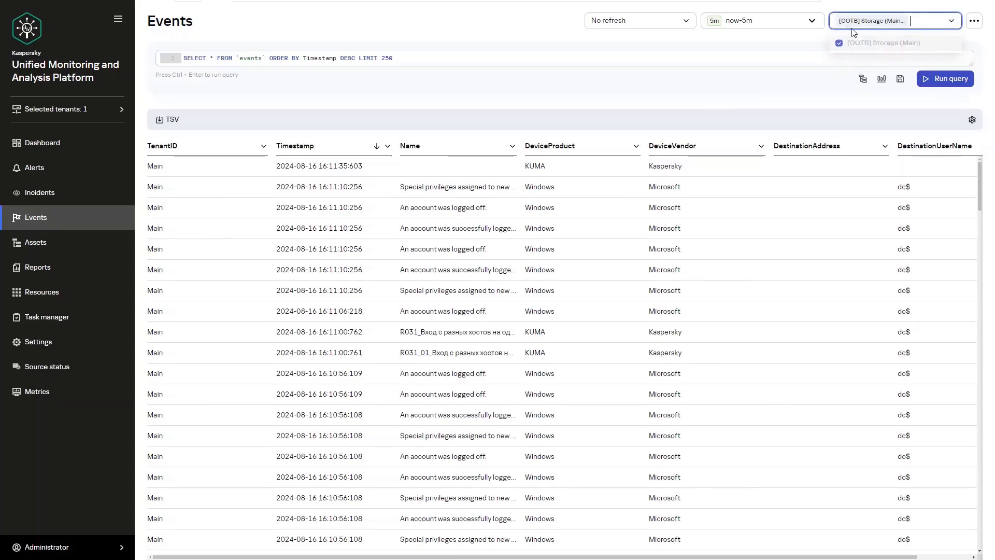
pyautogui.click(766, 43)
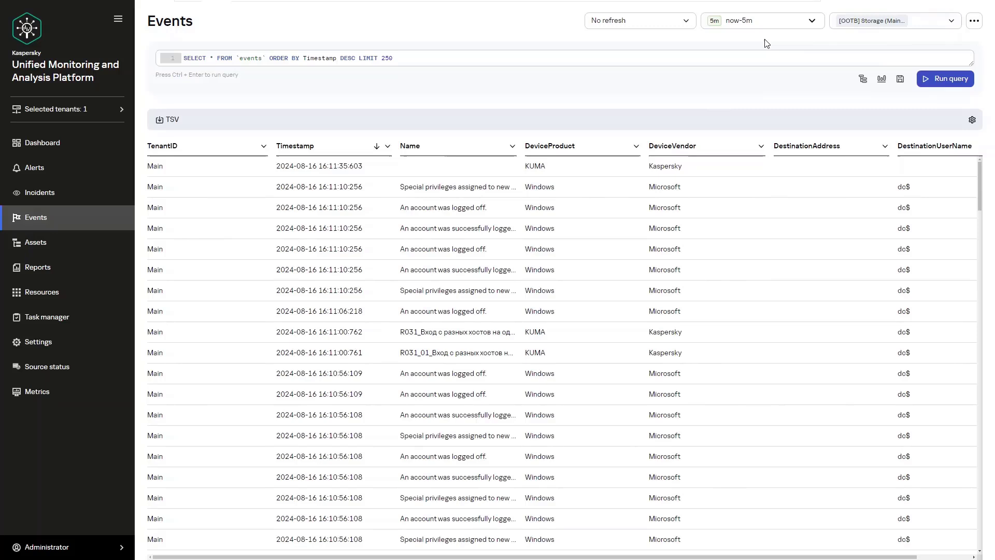
pyautogui.click(756, 28)
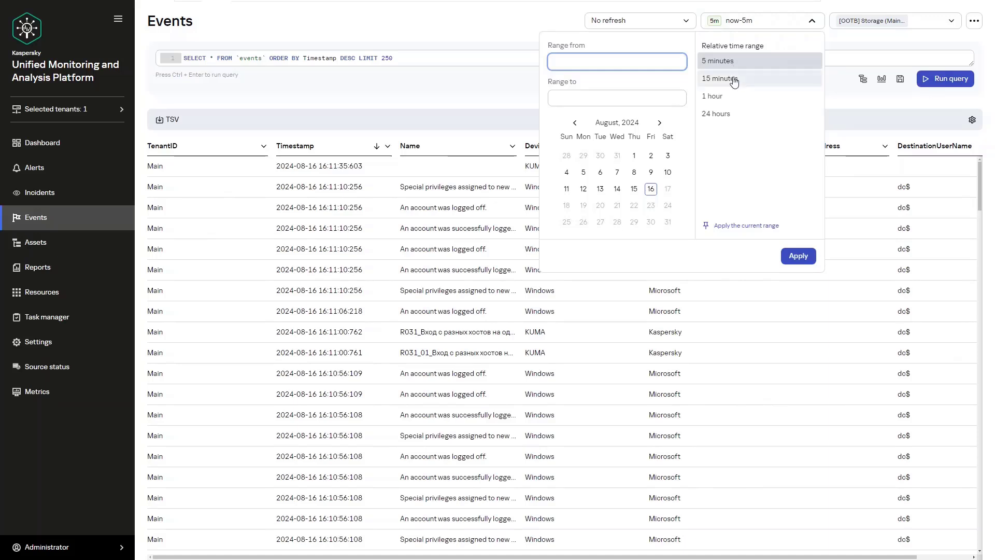
pyautogui.click(798, 257)
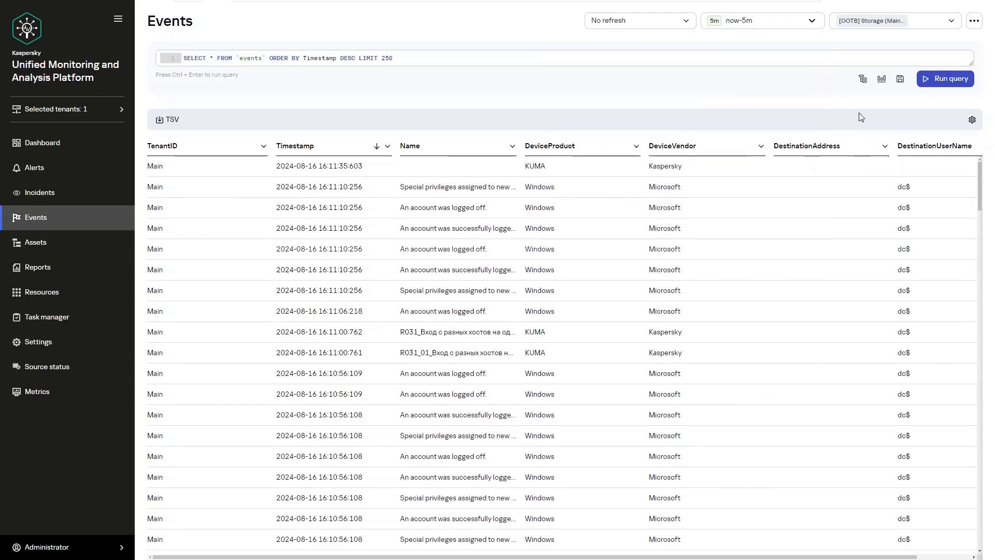
pyautogui.click(861, 78)
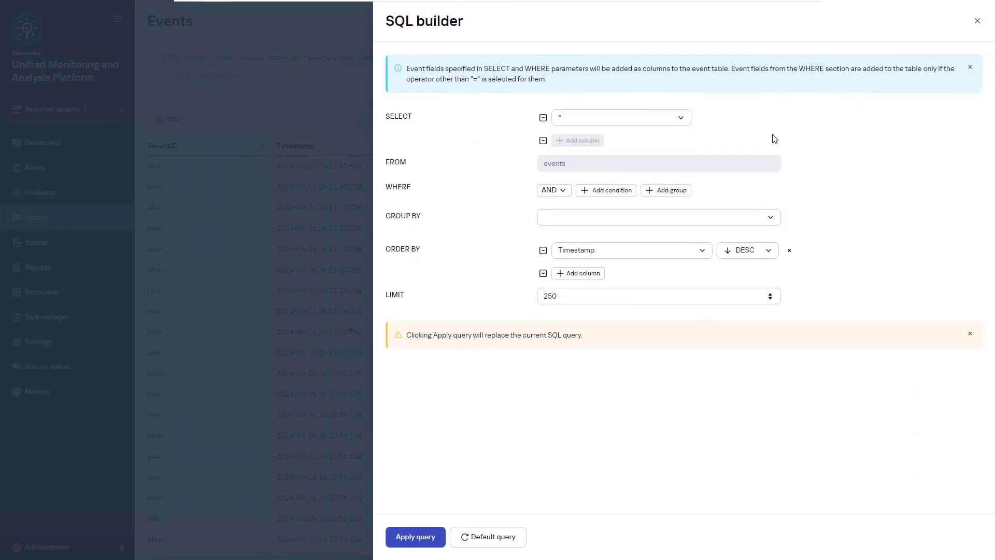
# Keep all columns and add a WHERE condition DeviceVendor = with an empty value.
pyautogui.click(638, 121)
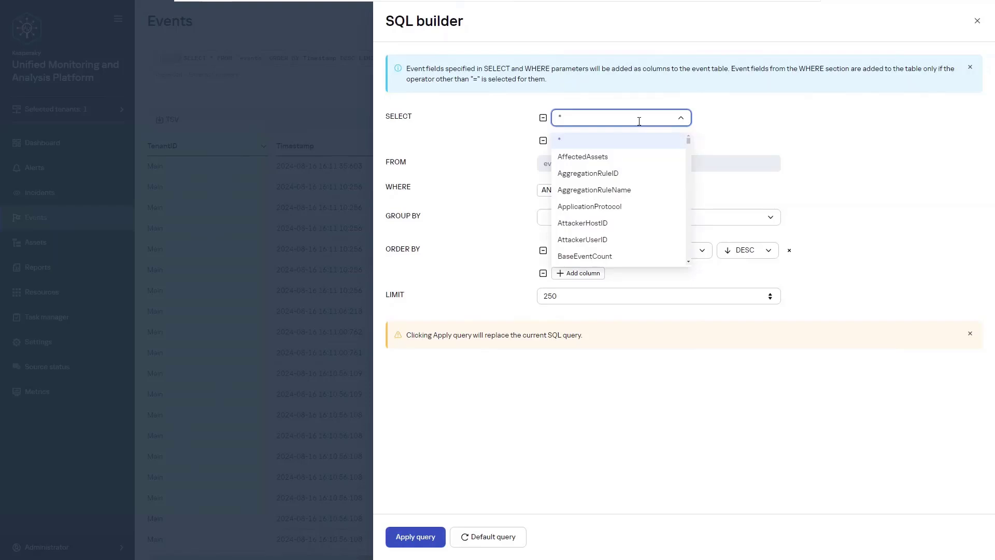
pyautogui.click(639, 122)
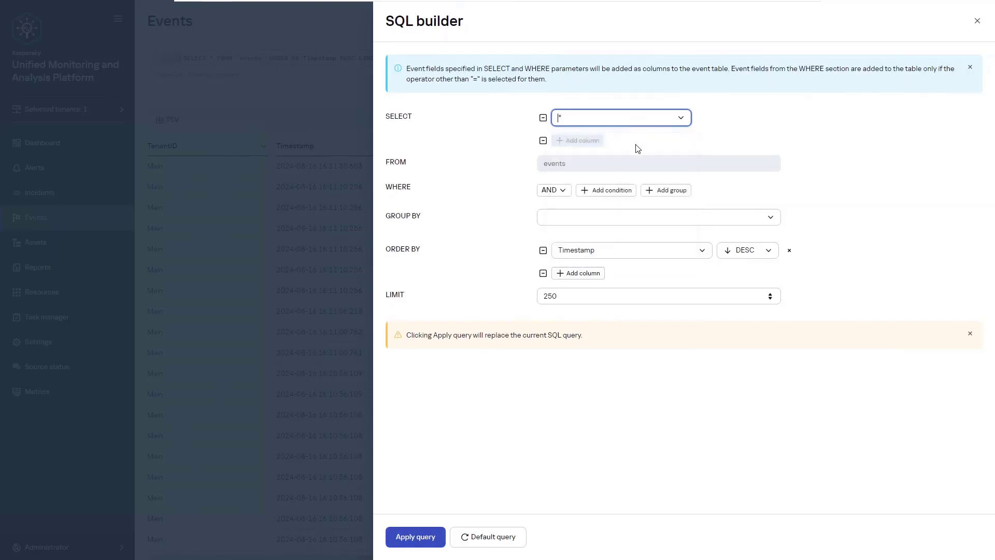
pyautogui.click(635, 145)
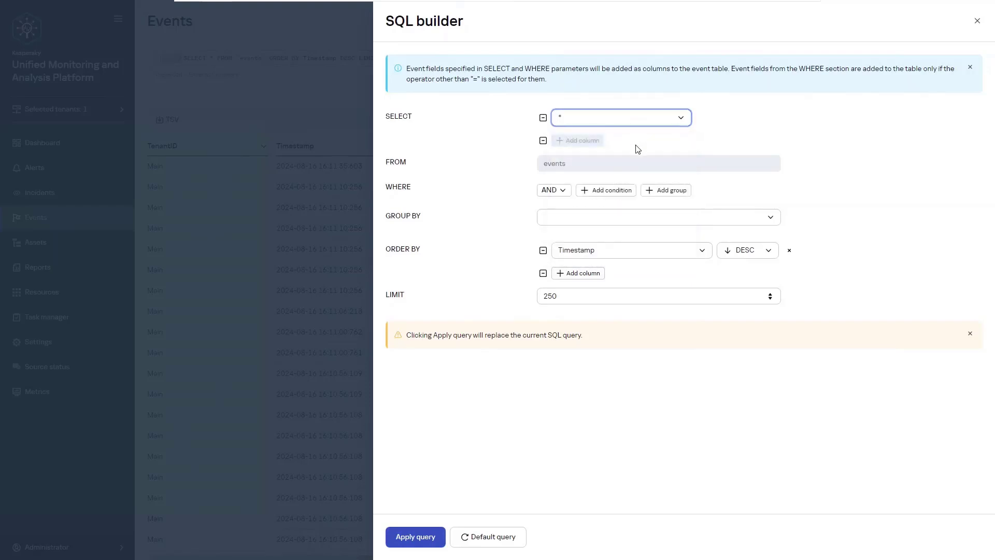
pyautogui.click(612, 191)
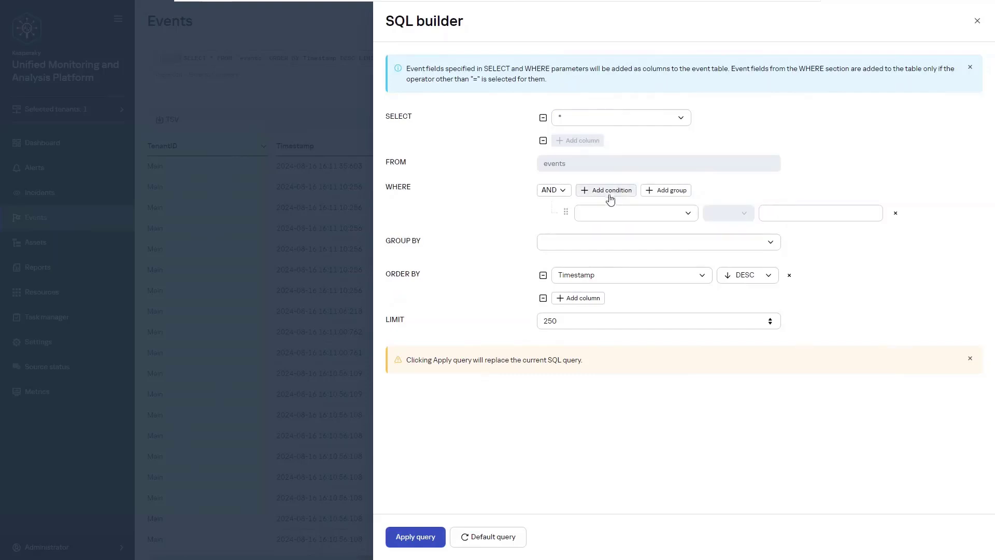
pyautogui.click(603, 212)
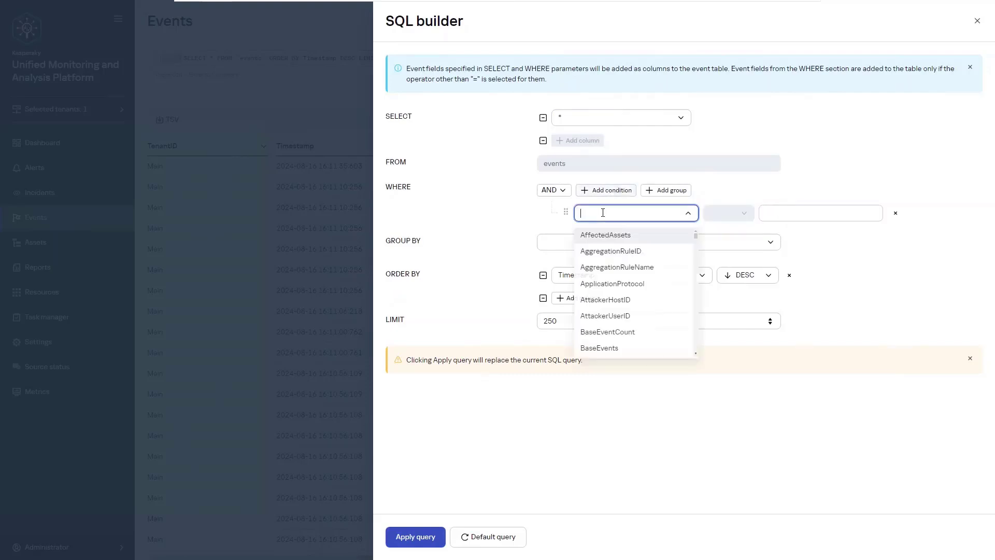
pyautogui.write('ve')
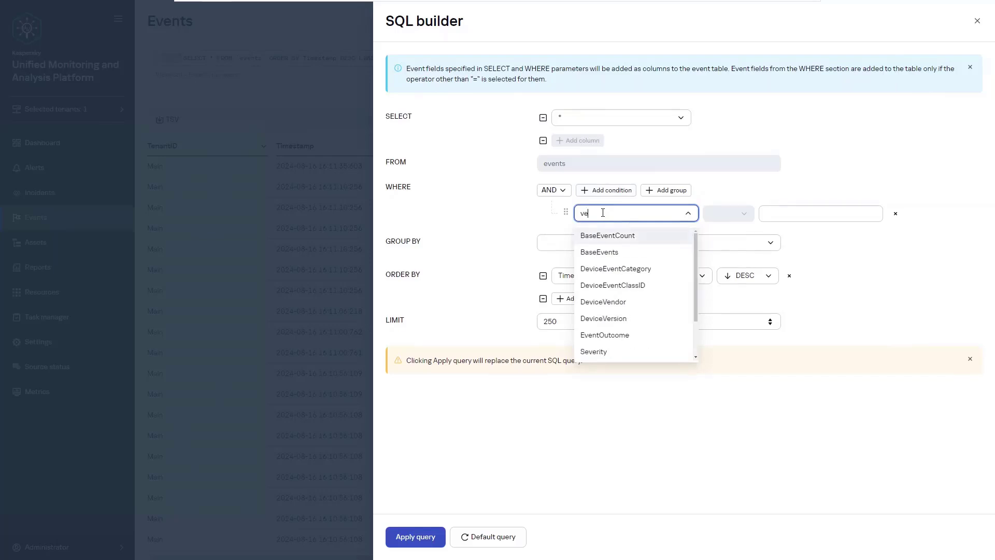
pyautogui.write('ndor')
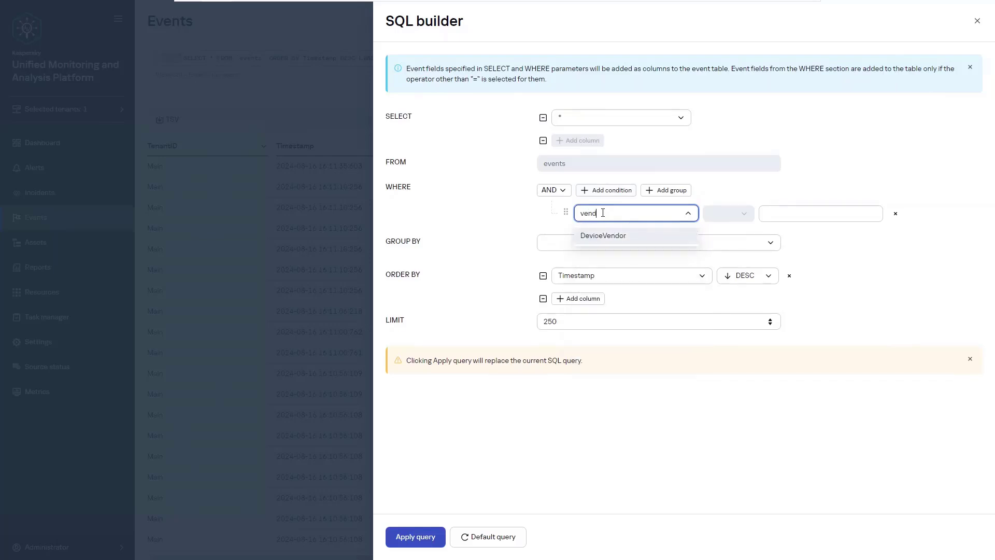
pyautogui.click(613, 238)
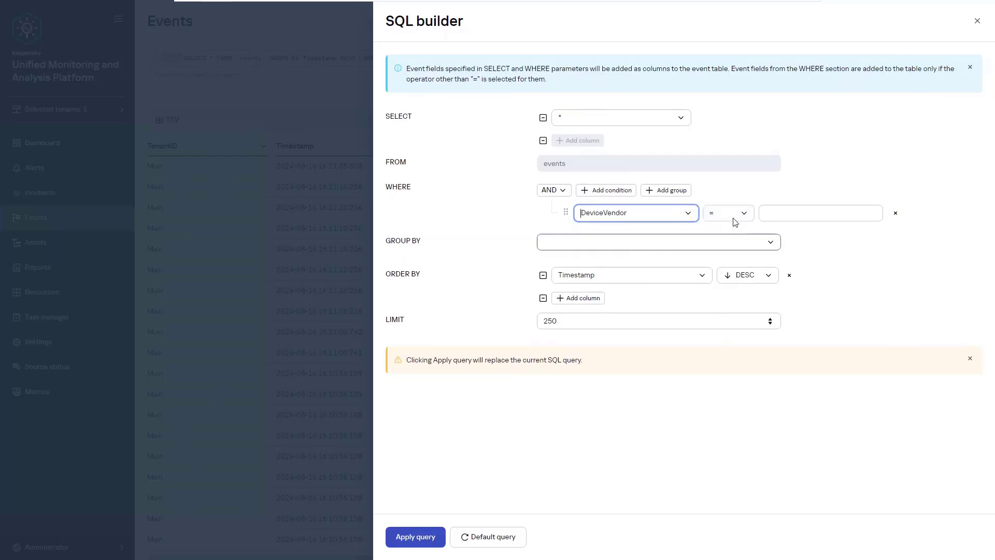
pyautogui.click(745, 214)
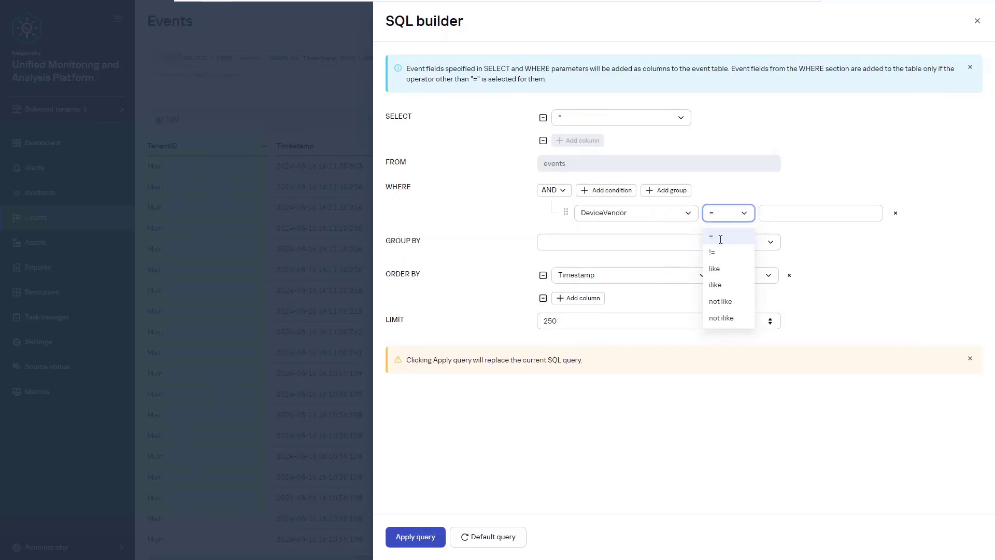
pyautogui.click(720, 240)
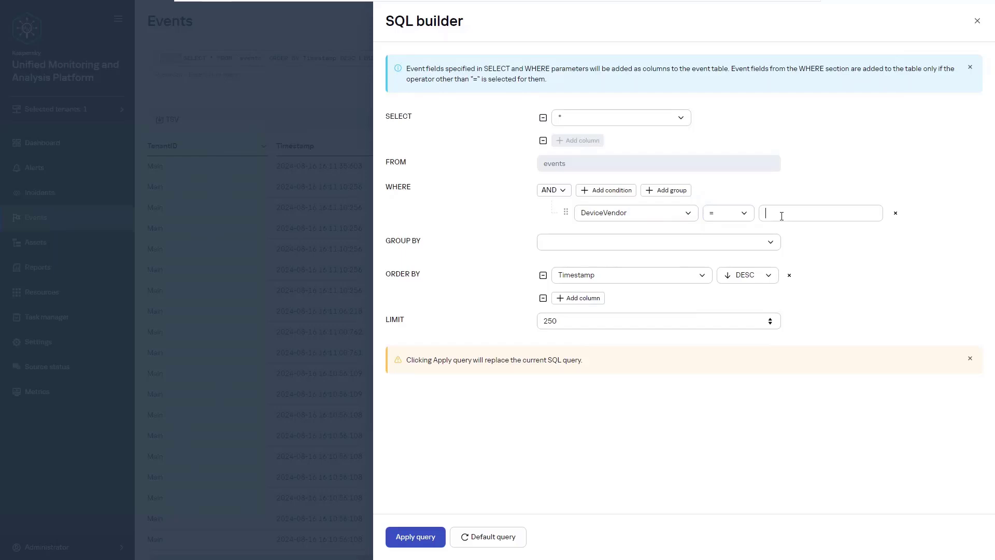
# Enter 'Kaspersky' as the DeviceVendor value and apply the built query.
pyautogui.write('Kaspersky')
pyautogui.click(425, 537)
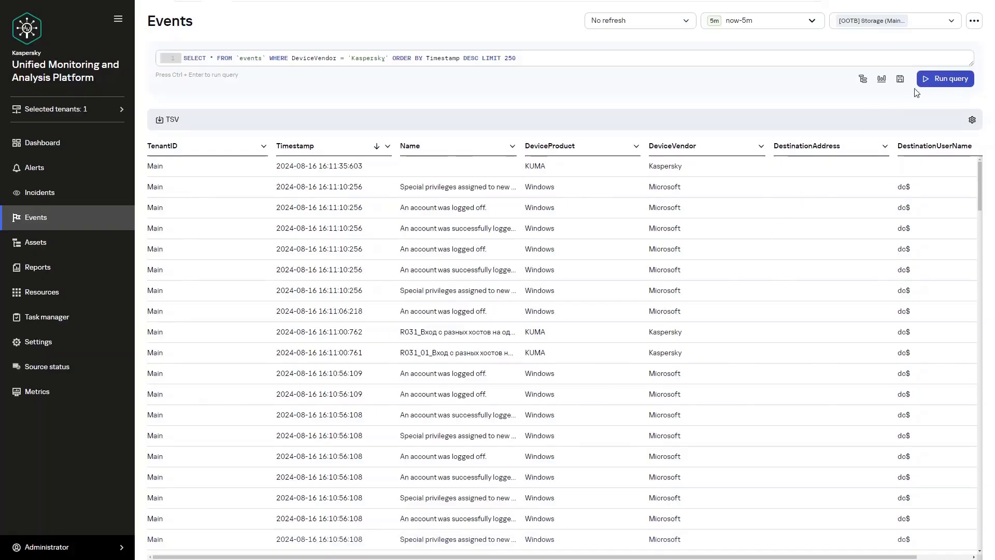
# Run the query and browse the resulting Kaspersky events.
pyautogui.click(933, 85)
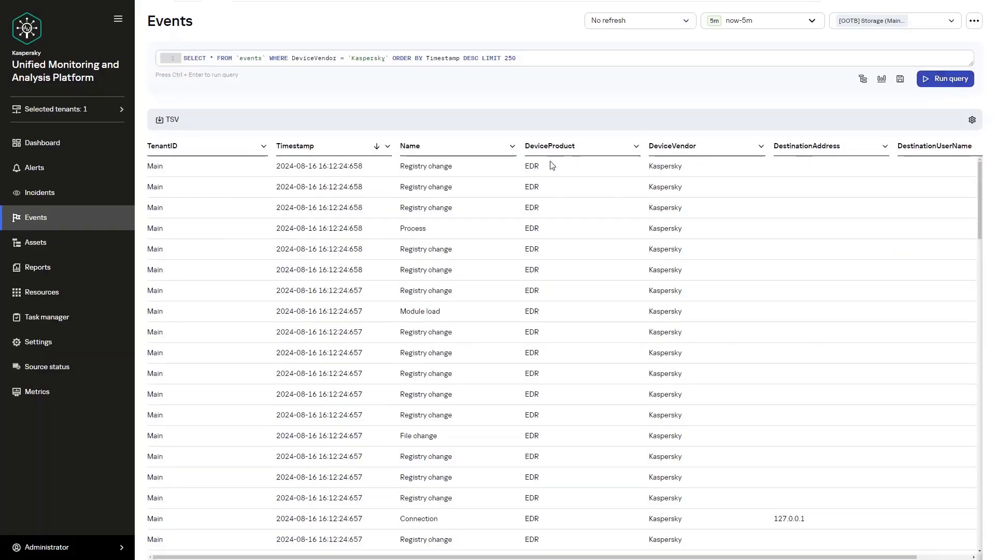
pyautogui.scroll(-1, 536, 200)
pyautogui.scroll(-3, 541, 213)
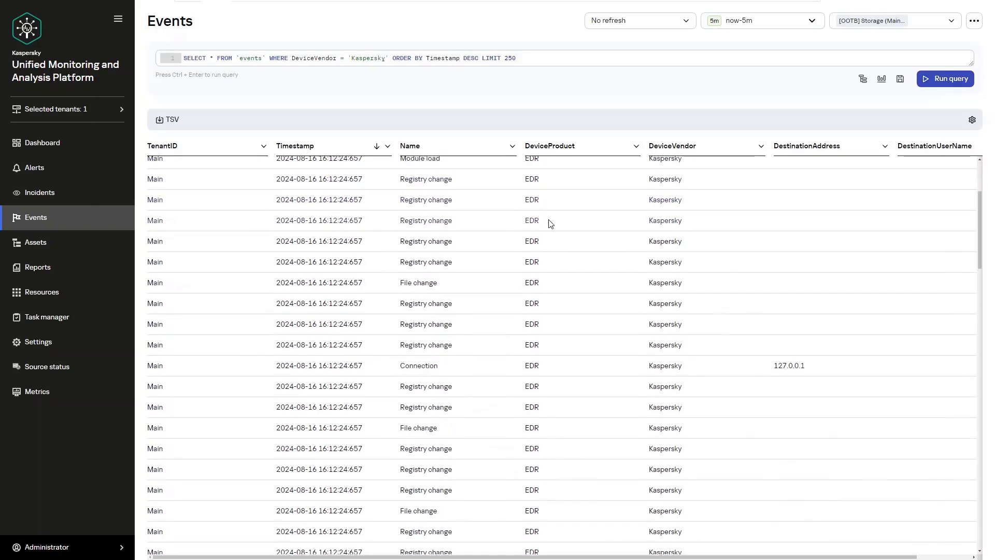
pyautogui.scroll(3, 547, 221)
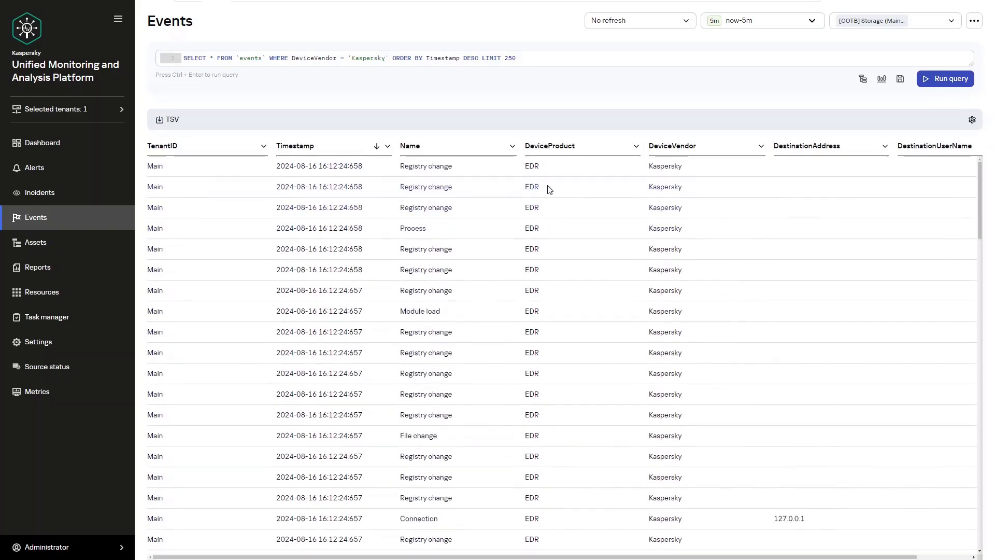
# From the second event's details, filter to DeviceProduct 'EDR' and exclude its DeviceAssetID.
pyautogui.click(549, 190)
pyautogui.click(533, 187)
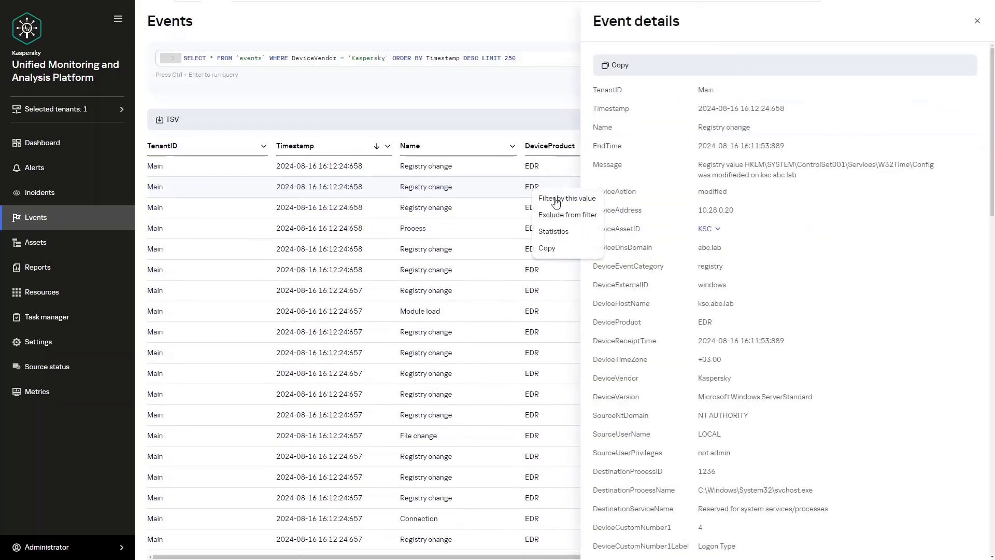
pyautogui.click(556, 199)
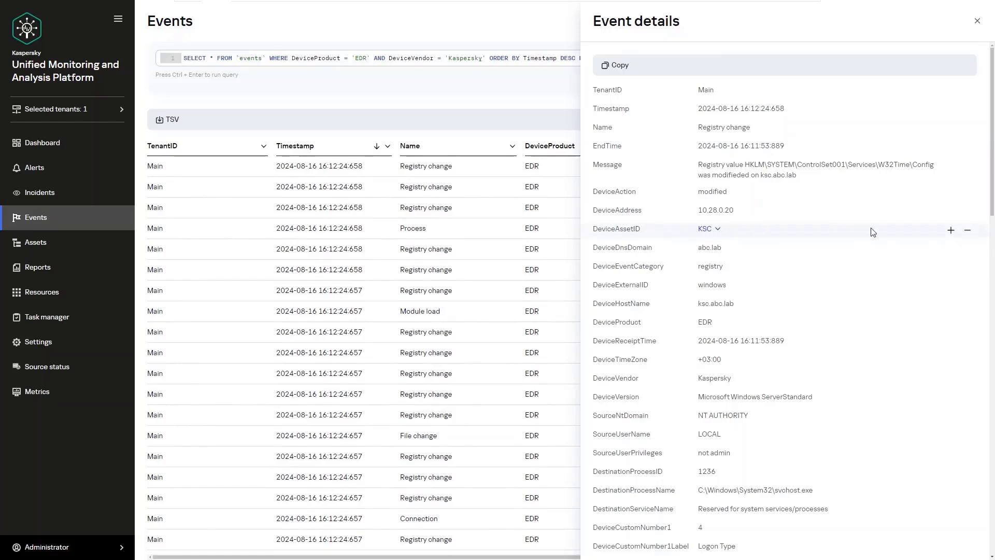
pyautogui.click(967, 232)
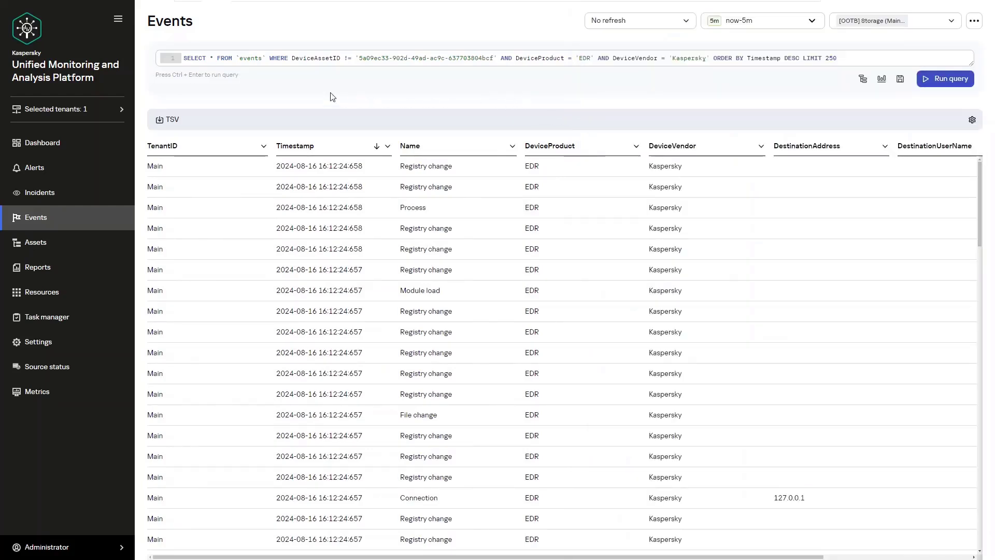
# Delete the DeviceAssetID exclusion from the SQL query and rerun it with Ctrl+Enter.
pyautogui.moveTo(292, 58); pyautogui.dragTo(519, 55)
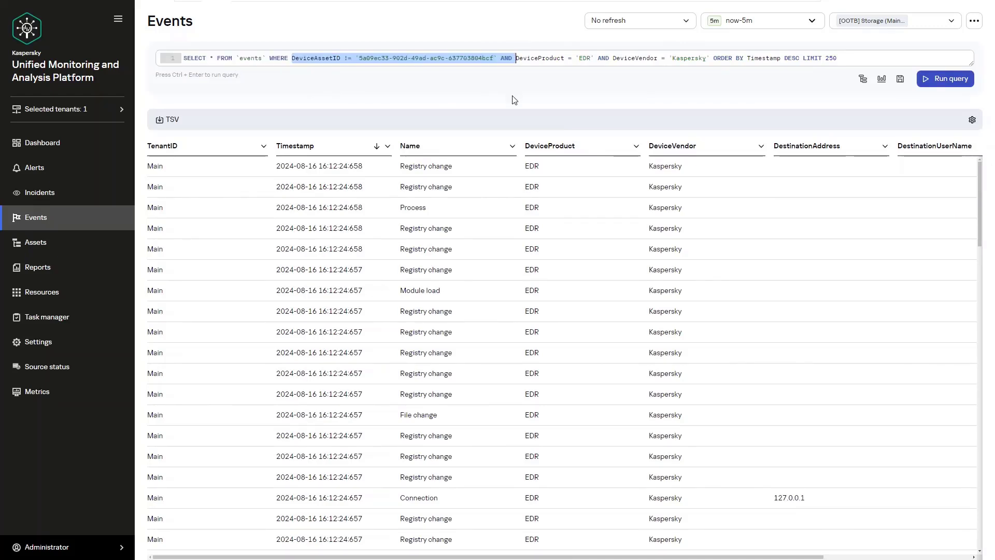
pyautogui.press('BackSpace')
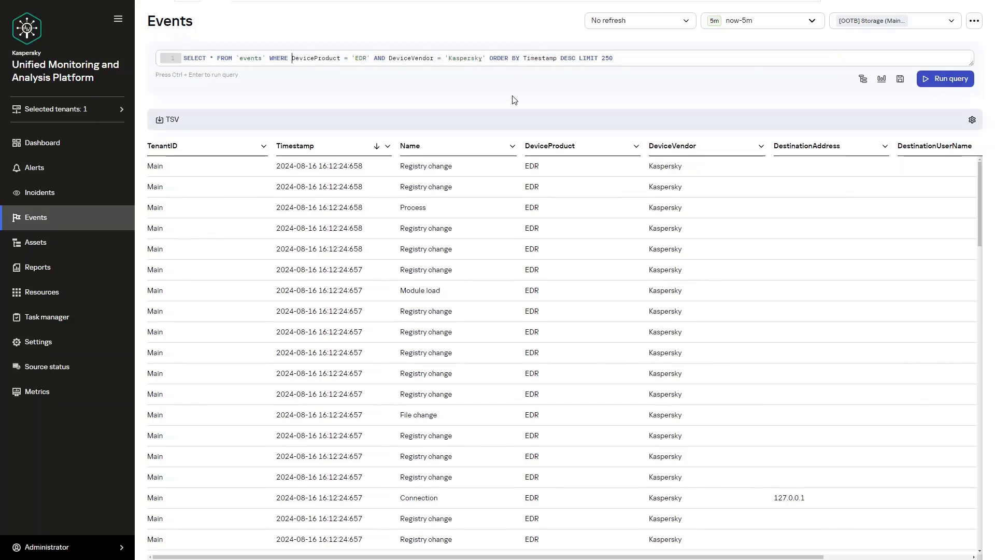
pyautogui.hotkey('ctrl', 'Return')
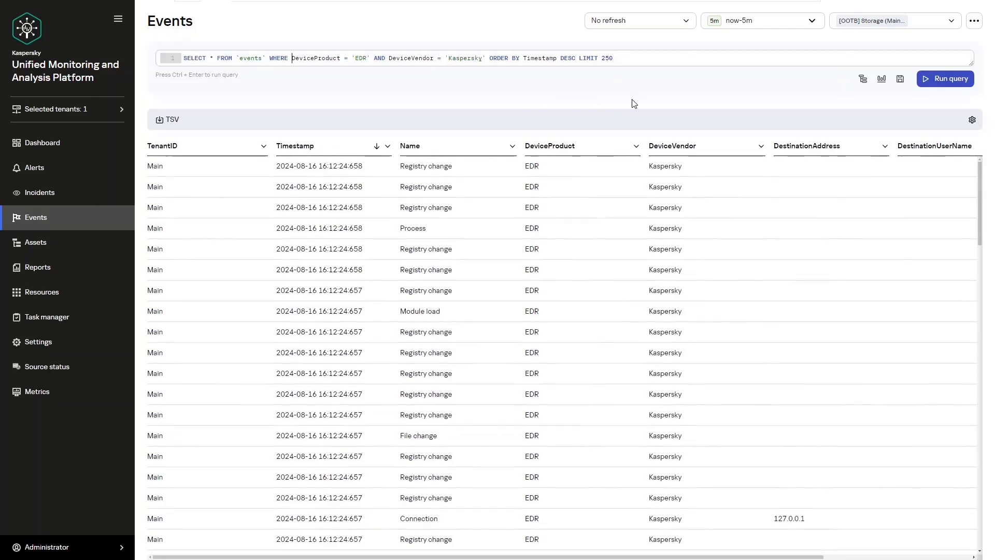
# Save the current query as a new filter named 'EDR' for the Main tenant.
pyautogui.click(900, 79)
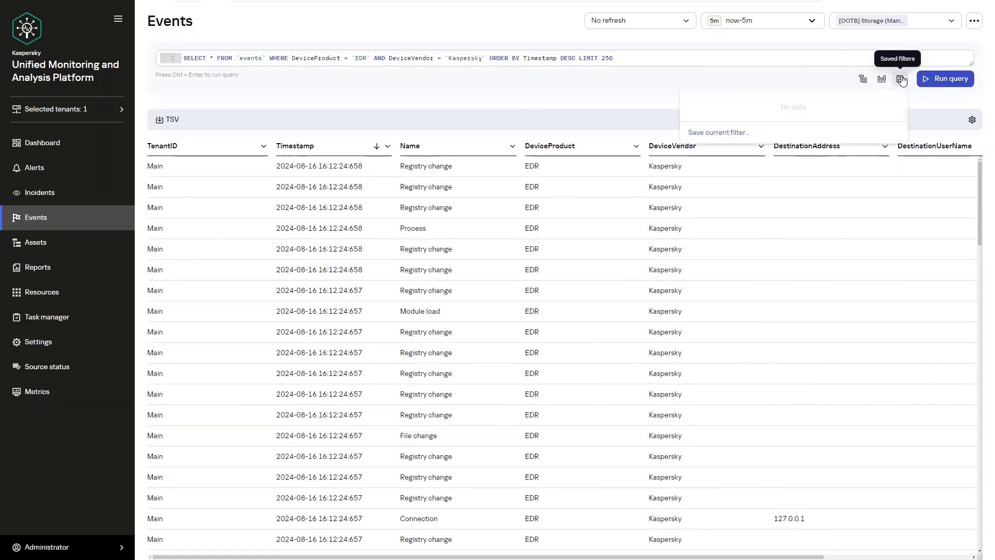
pyautogui.click(733, 132)
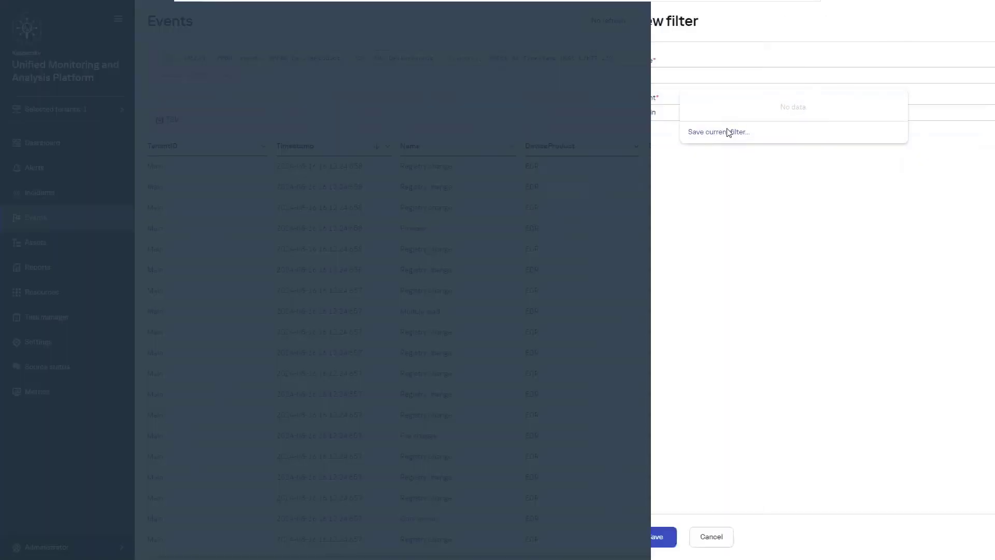
pyautogui.click(661, 78)
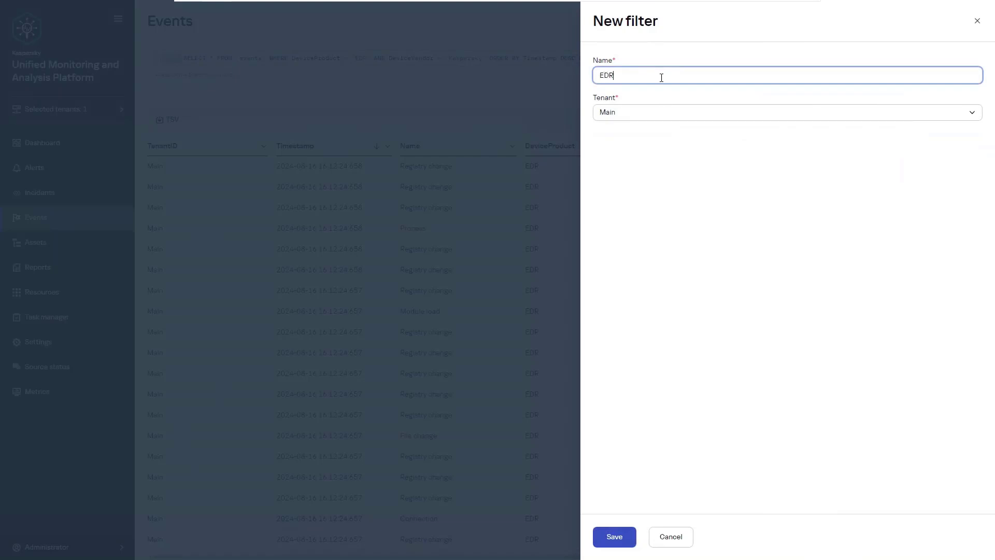
pyautogui.click(614, 537)
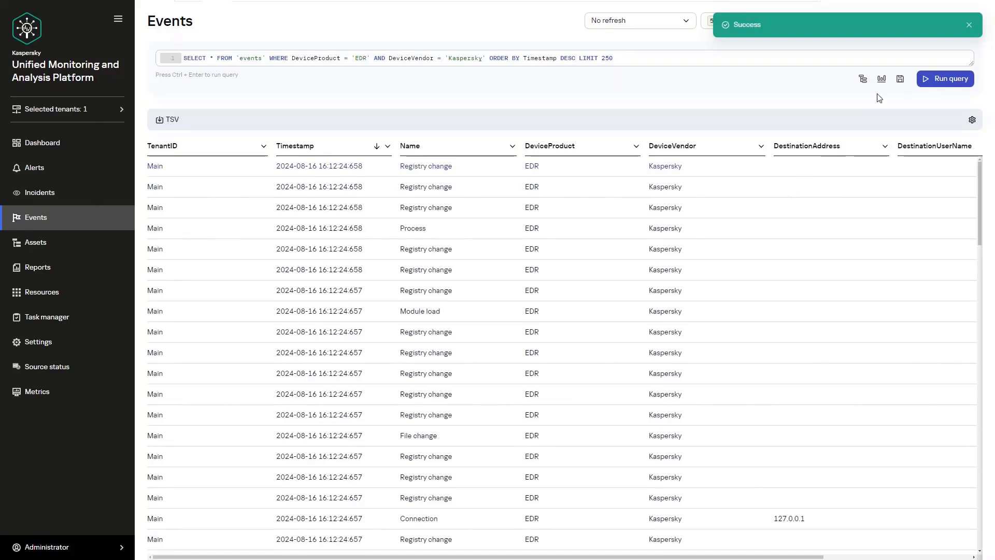
# On the event timeline, select the burst around 16:12:24 to narrow results to an 11-second window.
pyautogui.click(882, 83)
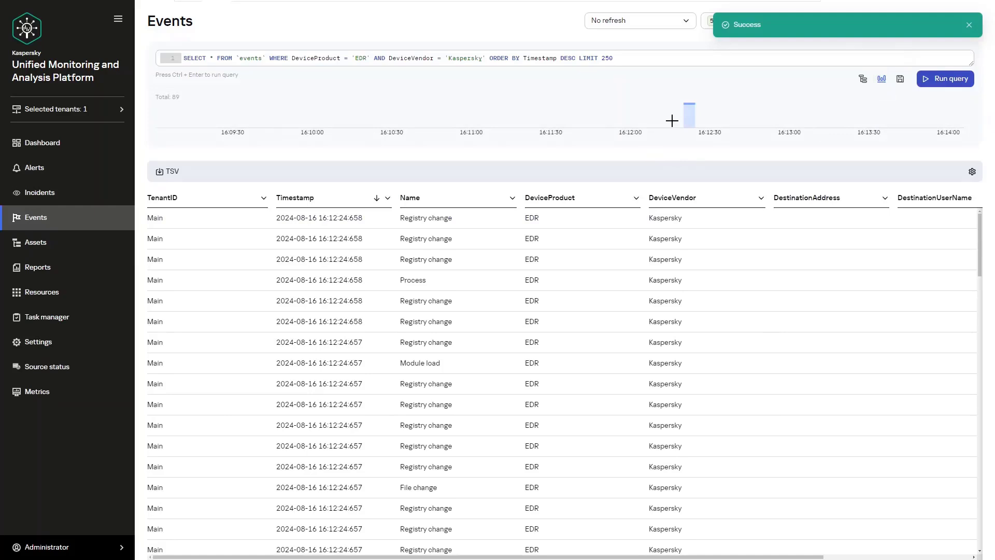
pyautogui.moveTo(674, 119); pyautogui.dragTo(705, 130)
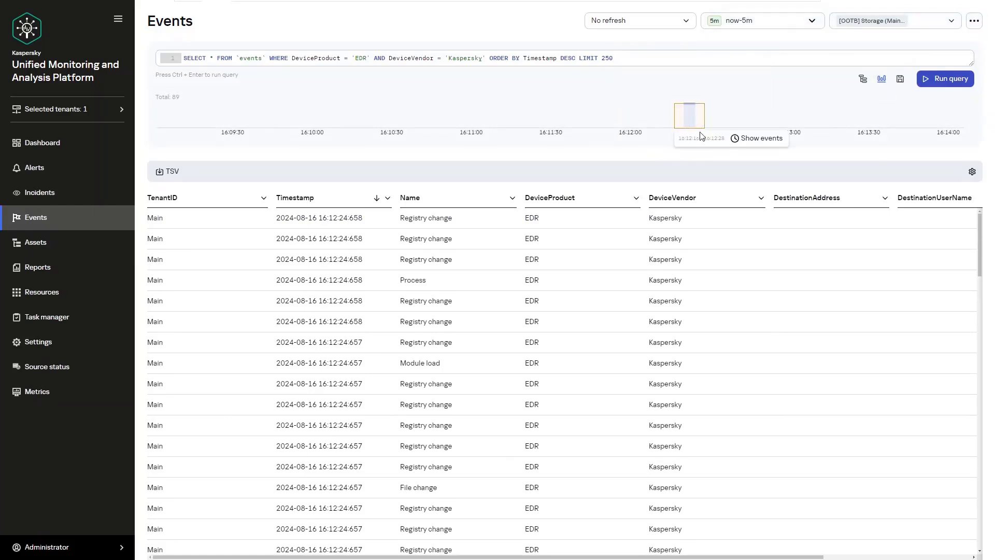
pyautogui.click(748, 138)
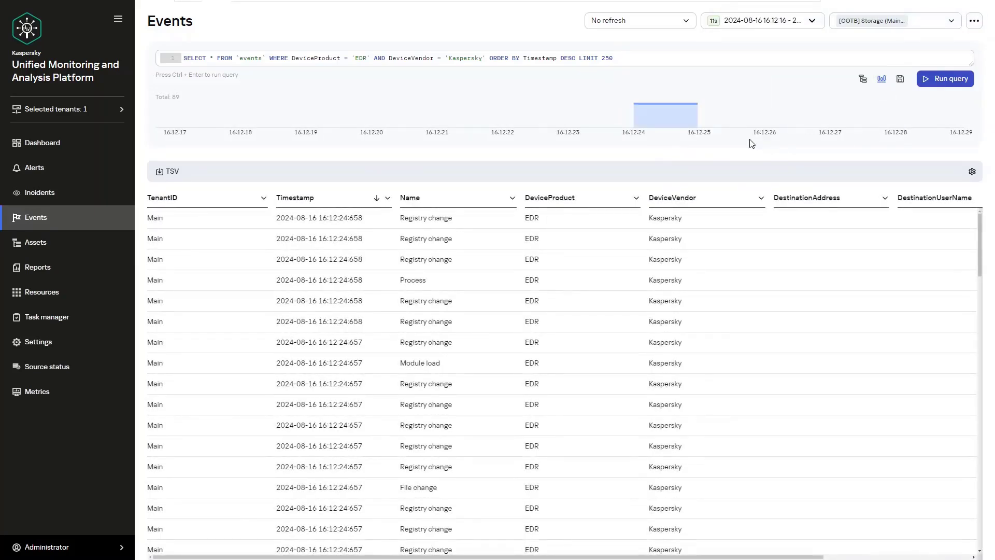
# Hide the DestinationAddress column and save the table layout as preset 'EDR' for tenant Main.
pyautogui.click(973, 172)
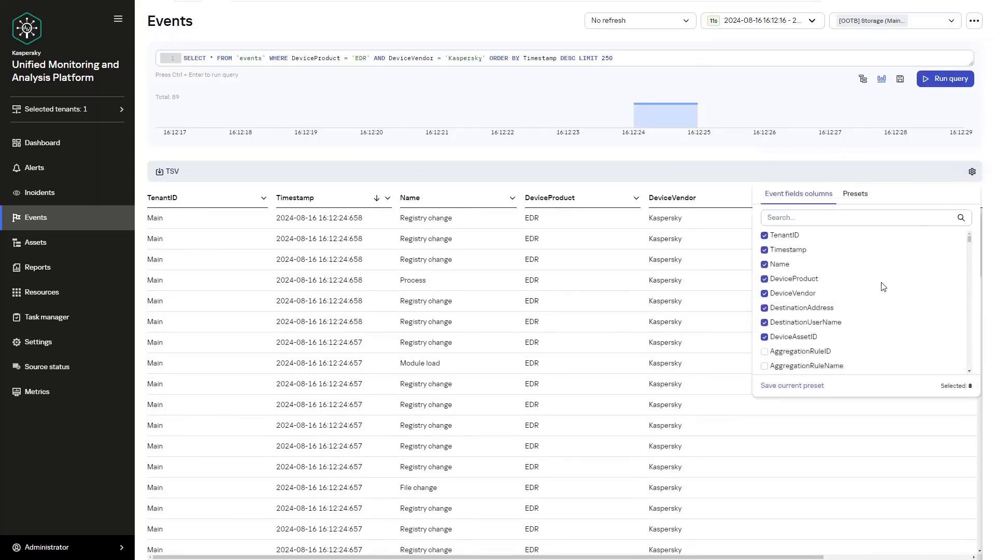
pyautogui.click(799, 309)
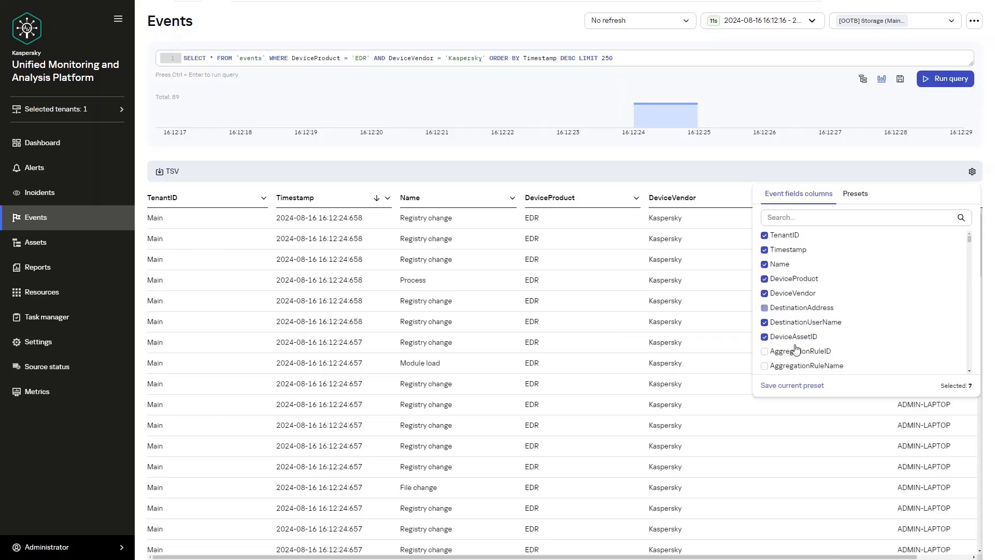
pyautogui.click(773, 386)
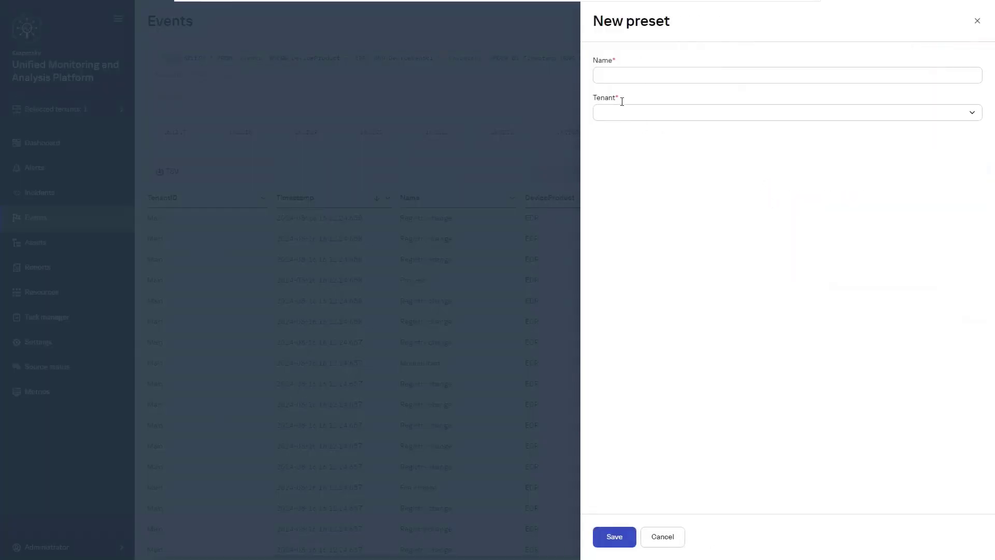
pyautogui.click(618, 76)
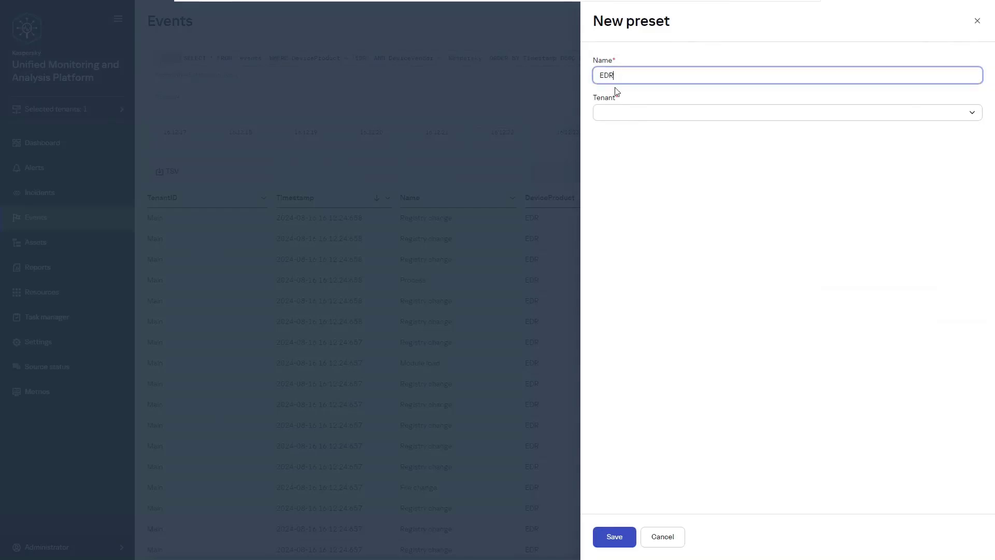
pyautogui.click(613, 107)
pyautogui.click(610, 144)
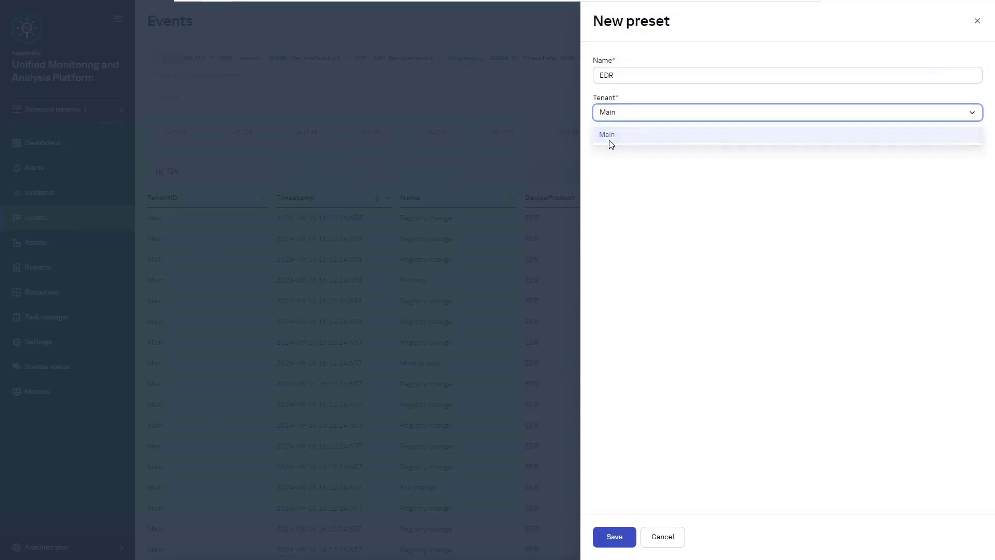
pyautogui.click(615, 537)
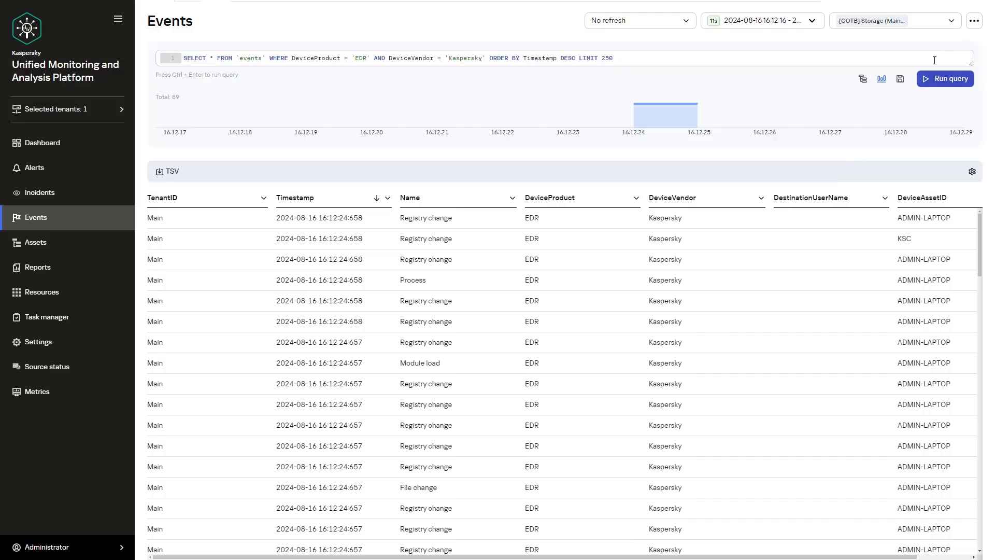
pyautogui.click(974, 20)
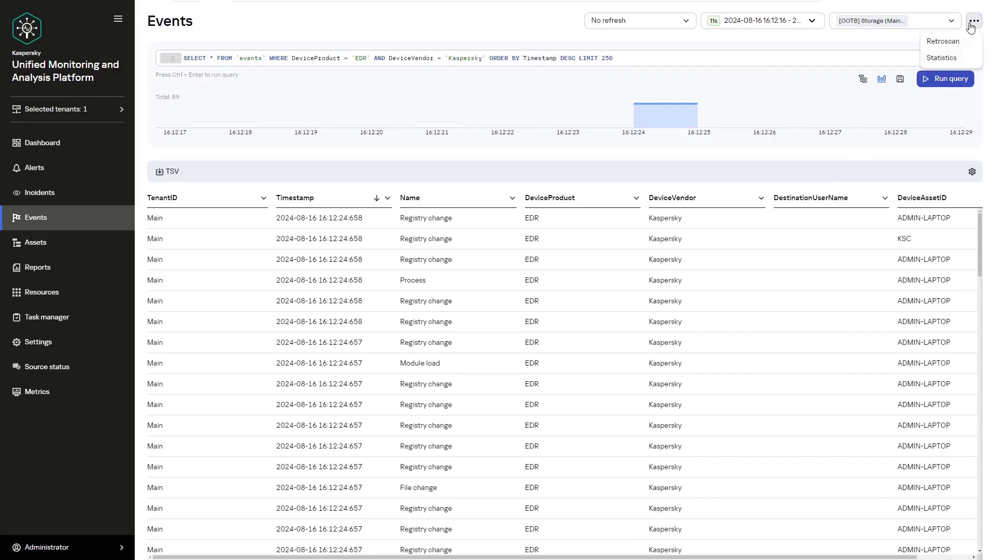
pyautogui.click(942, 58)
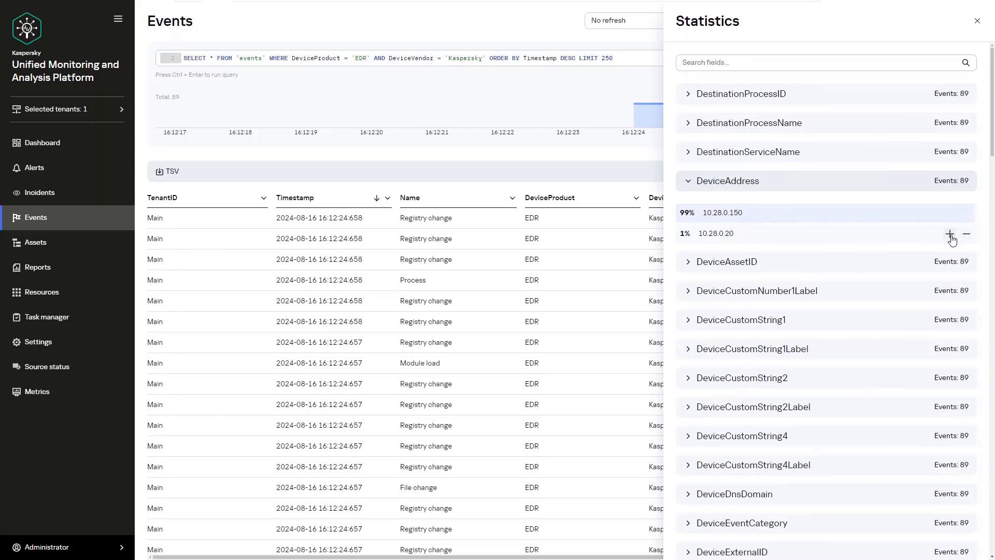
pyautogui.click(950, 235)
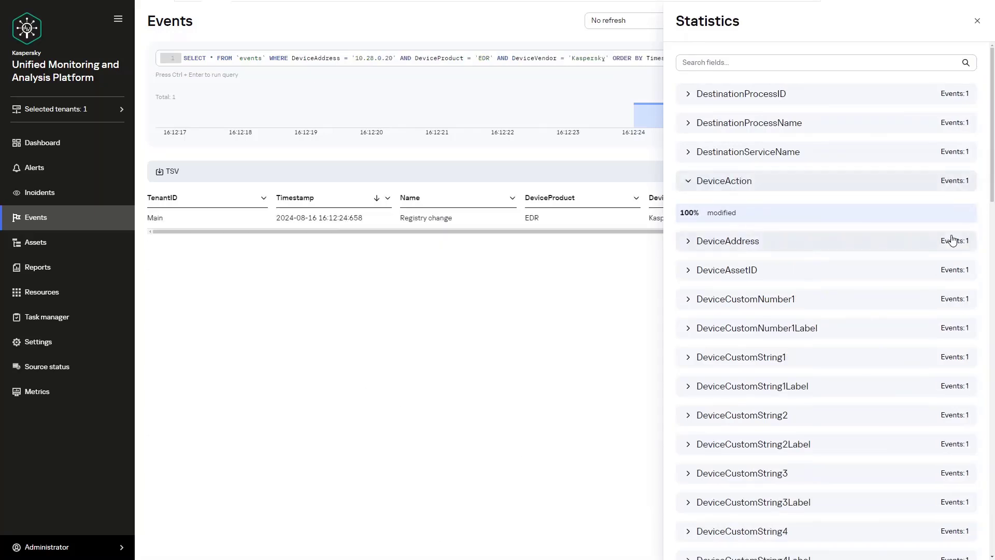
pyautogui.click(546, 167)
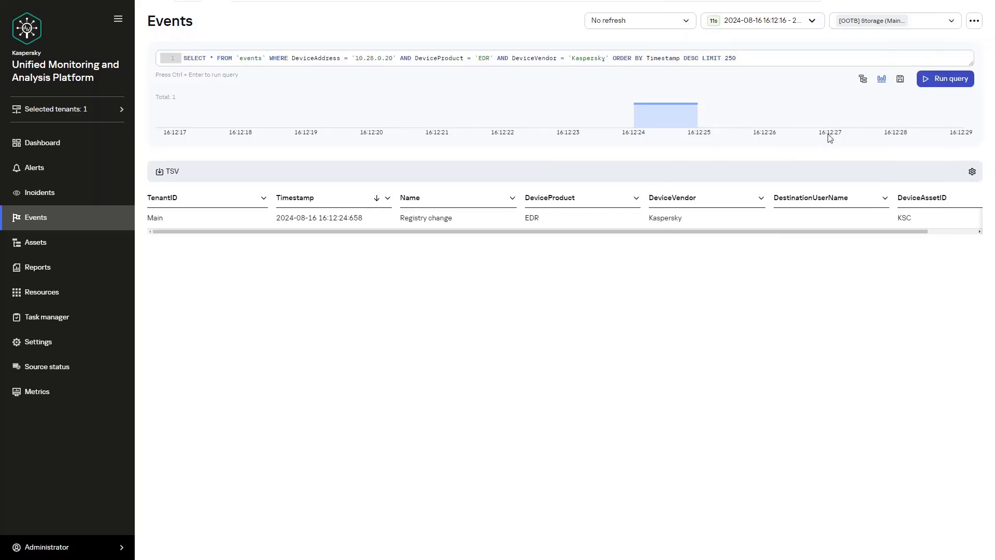
pyautogui.click(881, 80)
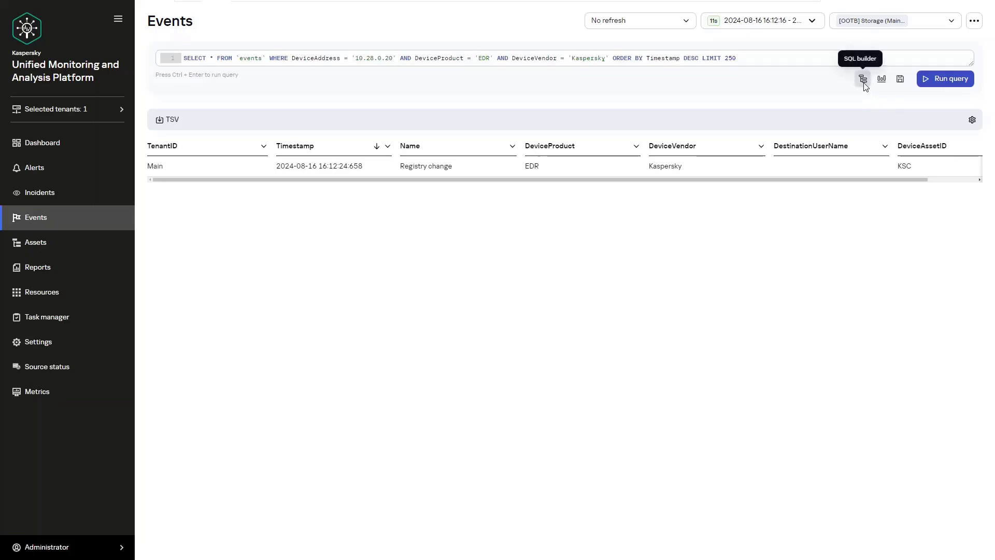
pyautogui.click(863, 80)
pyautogui.click(494, 539)
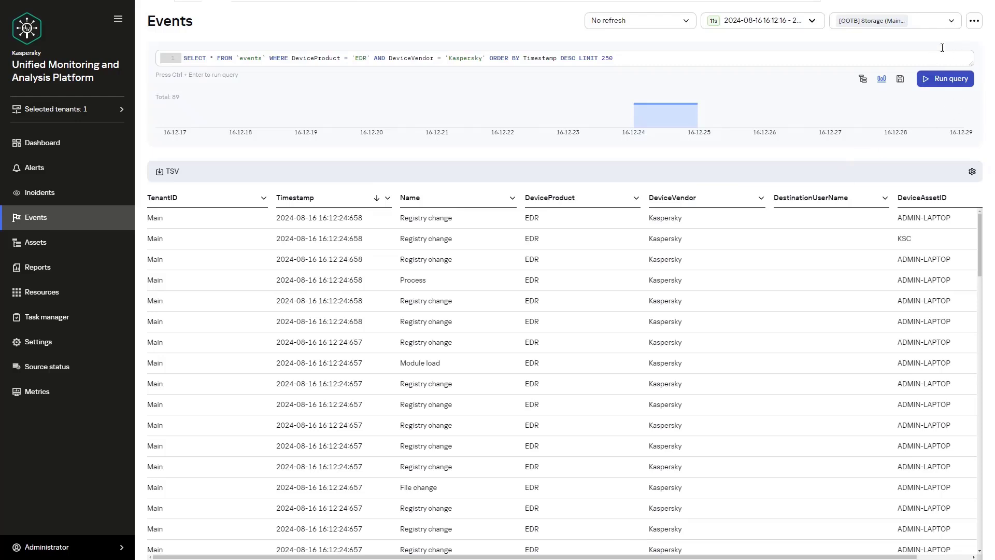
# Use field statistics to filter on DeviceAddress 10.28.0.20, then hide the timeline.
pyautogui.click(974, 21)
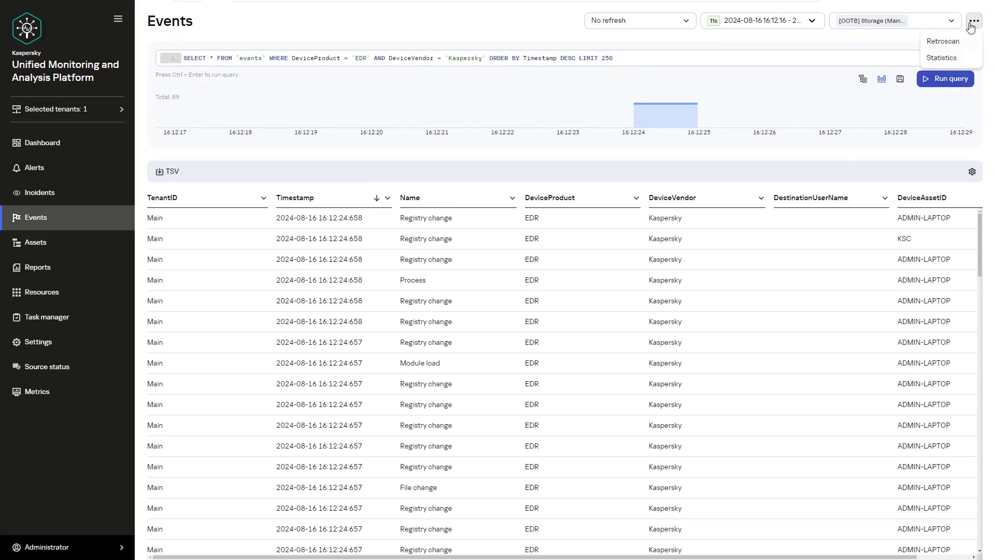
pyautogui.click(946, 59)
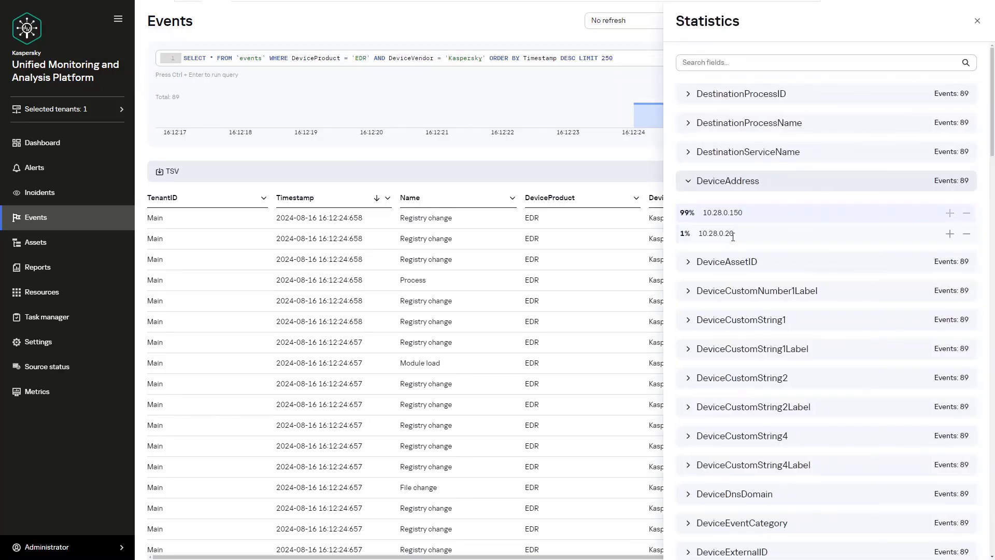
pyautogui.click(951, 235)
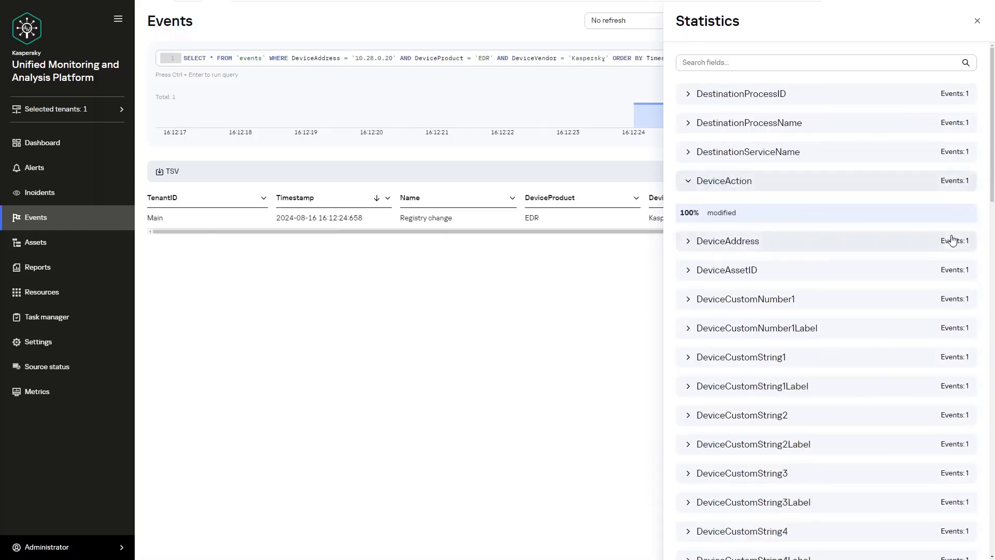
pyautogui.click(545, 168)
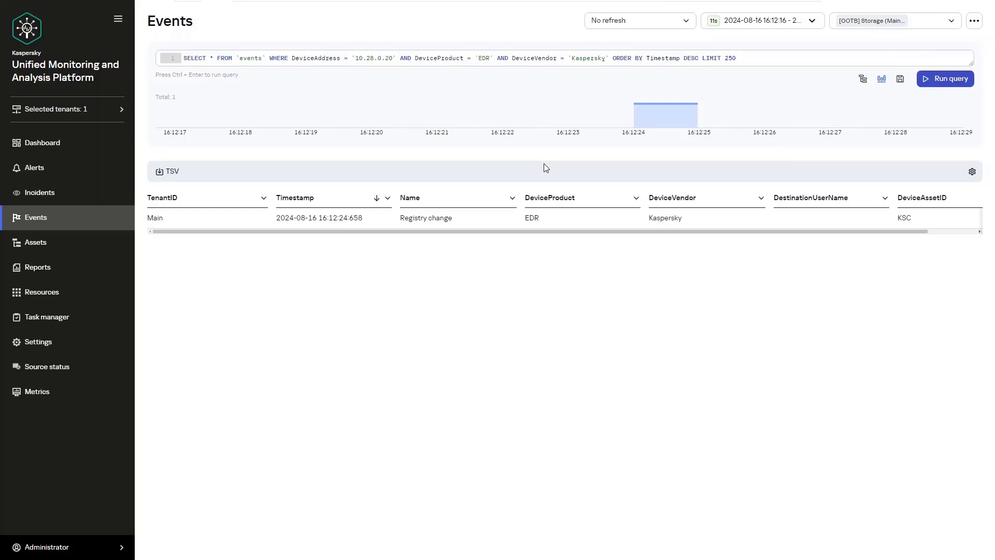
pyautogui.click(881, 79)
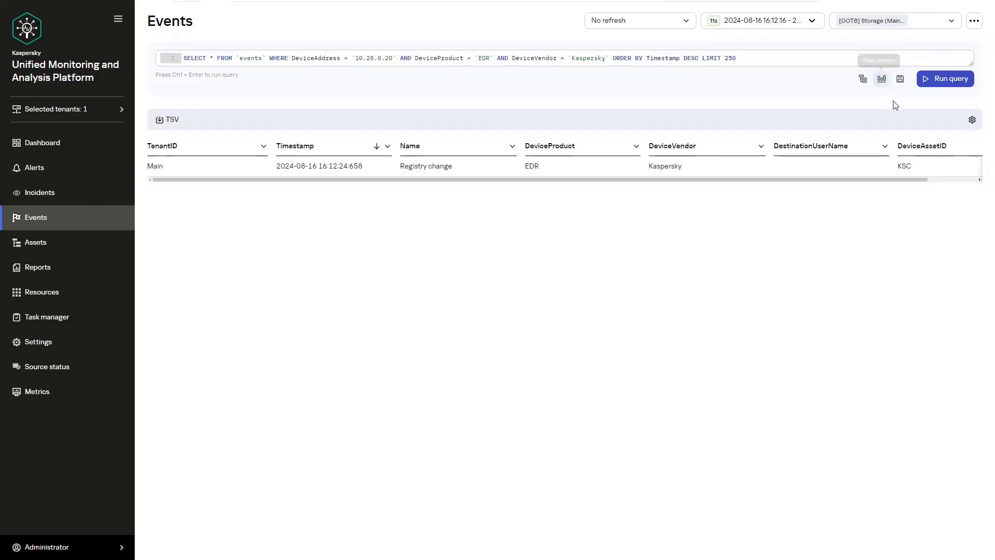
# Reset the search in the SQL builder to the default SELECT * FROM events query.
pyautogui.click(863, 82)
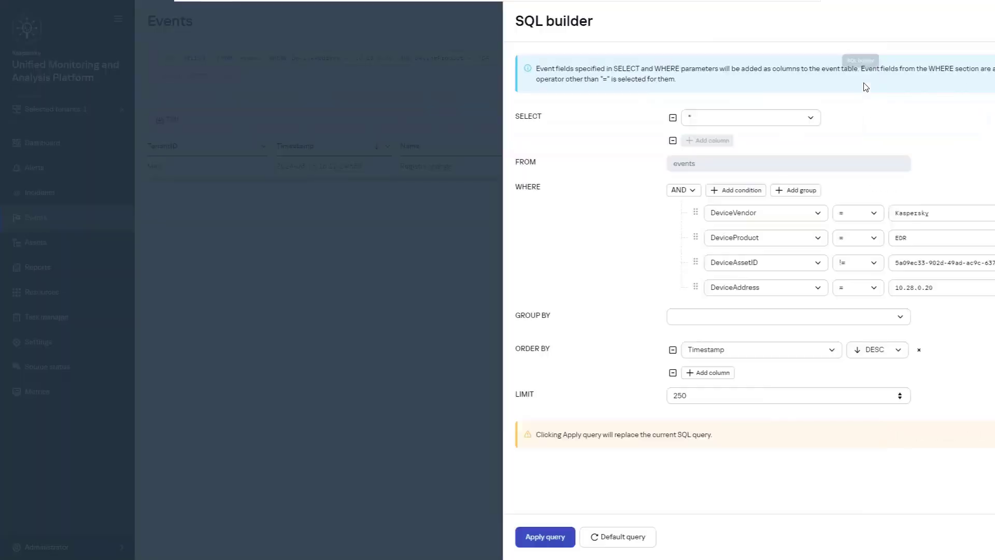
pyautogui.click(492, 536)
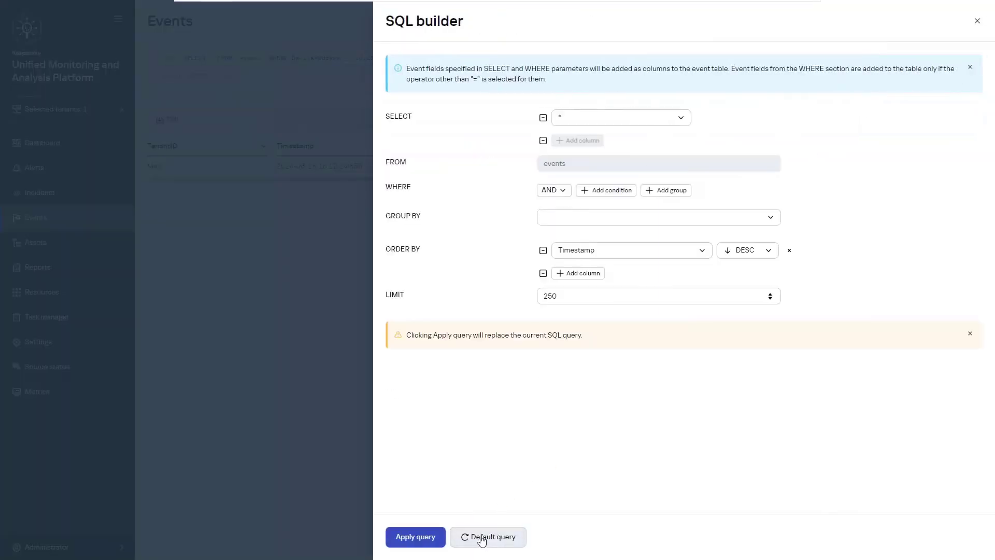
pyautogui.click(412, 537)
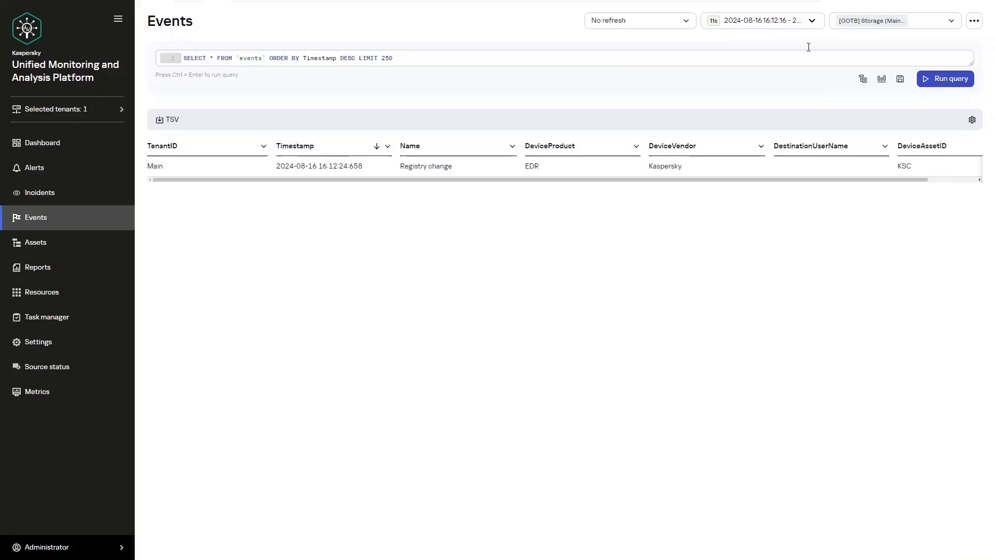
# Set the time range to the last 5 minutes and rerun the query.
pyautogui.click(801, 26)
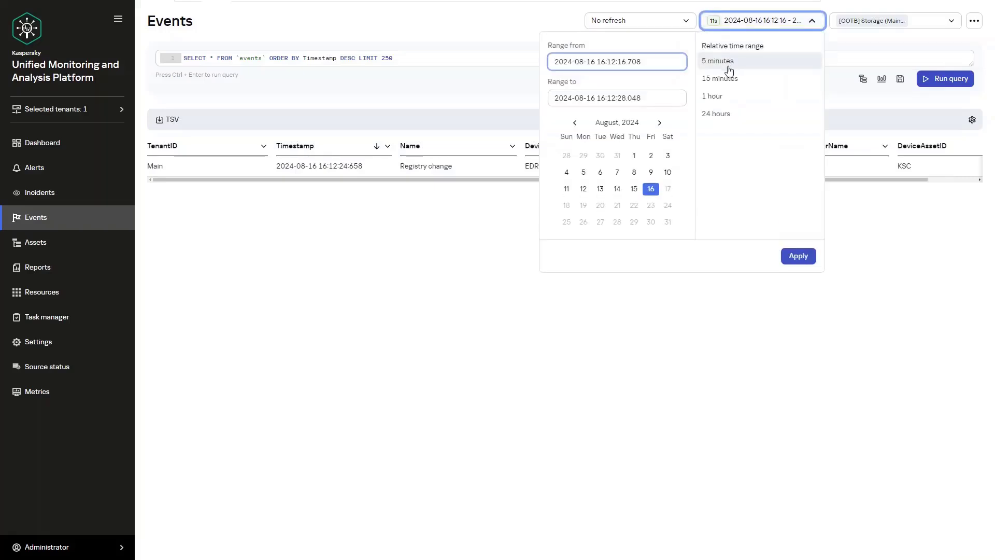
pyautogui.click(720, 61)
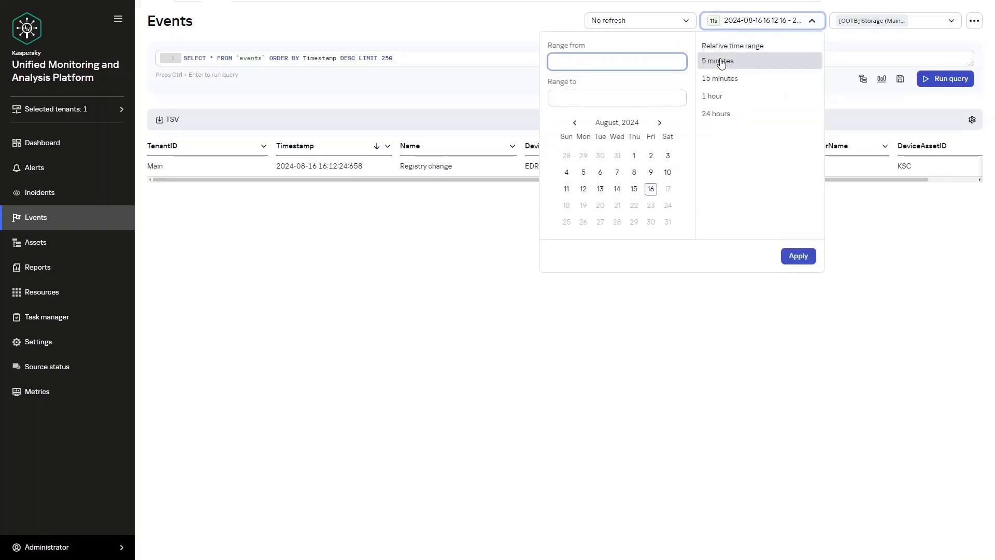
pyautogui.click(798, 257)
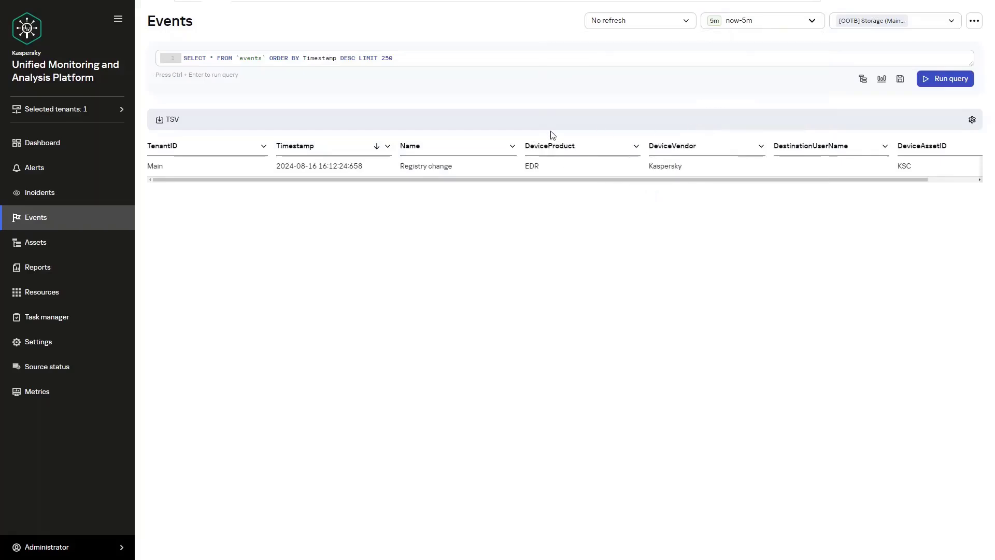
pyautogui.click(930, 82)
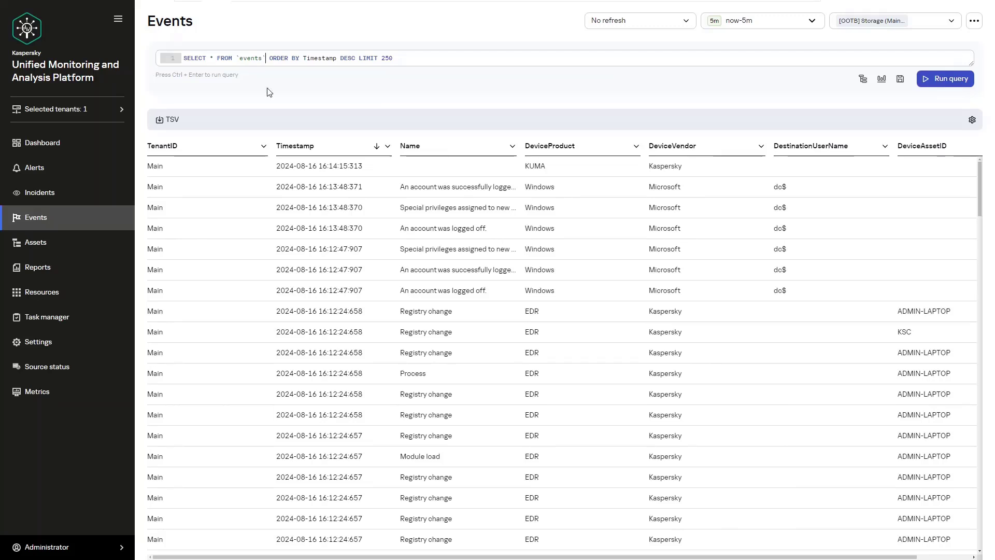
# Add a WHERE DeviceVendor like '%icro%' condition to the events query.
pyautogui.write('WHER')
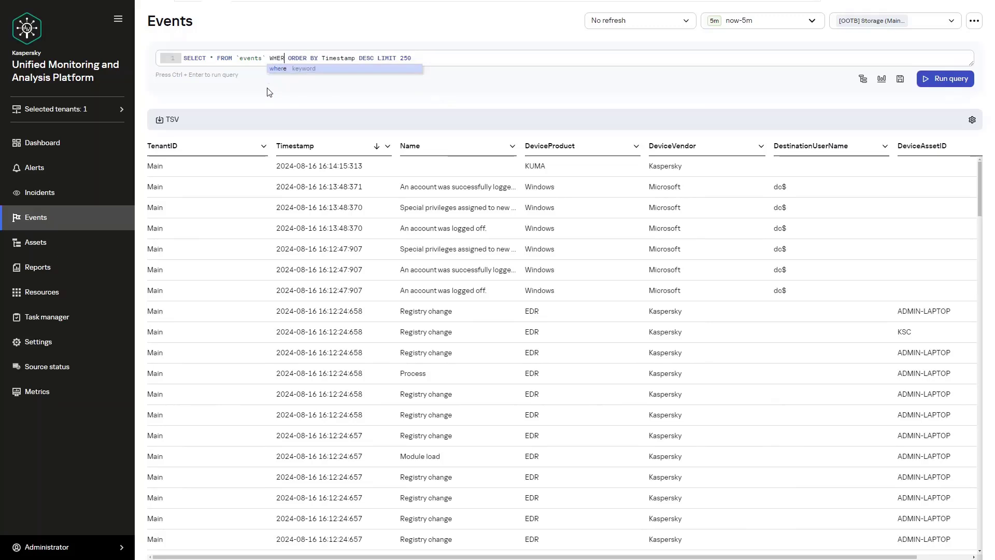
pyautogui.write('E')
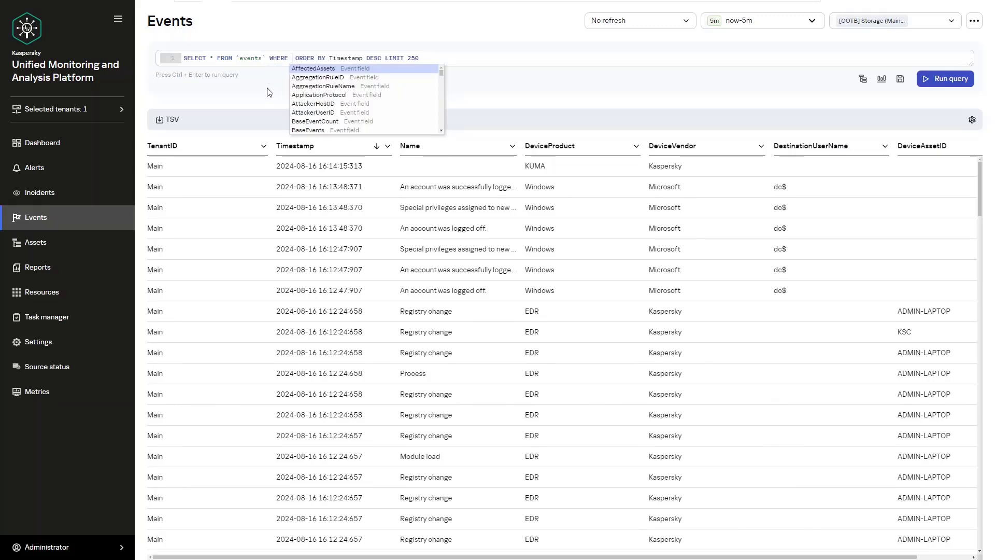
pyautogui.write(' Device')
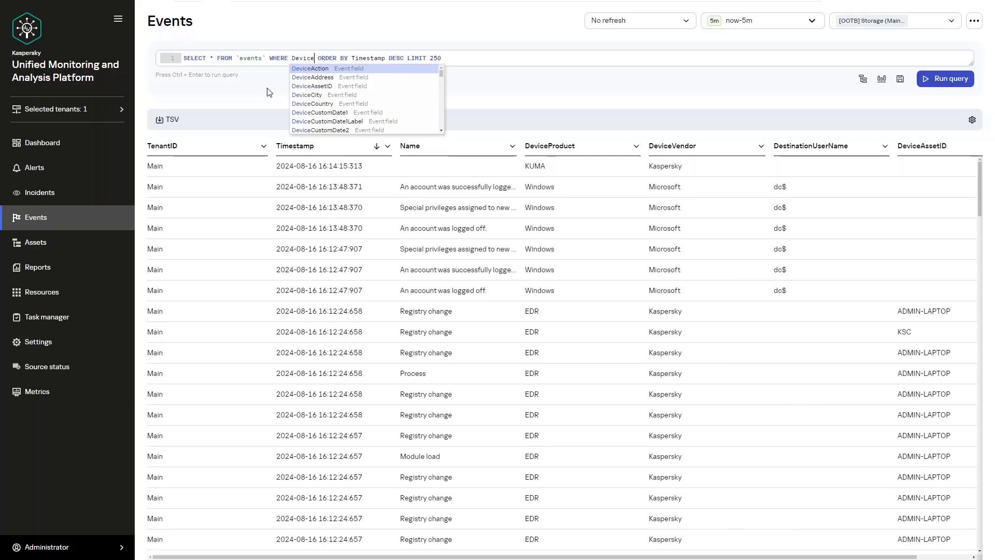
pyautogui.write('Ven')
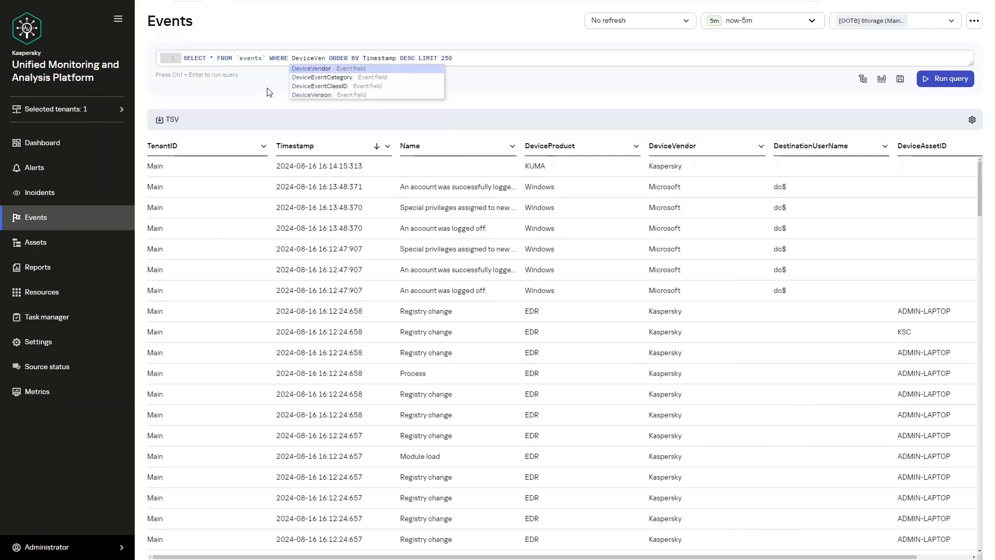
pyautogui.click(307, 70)
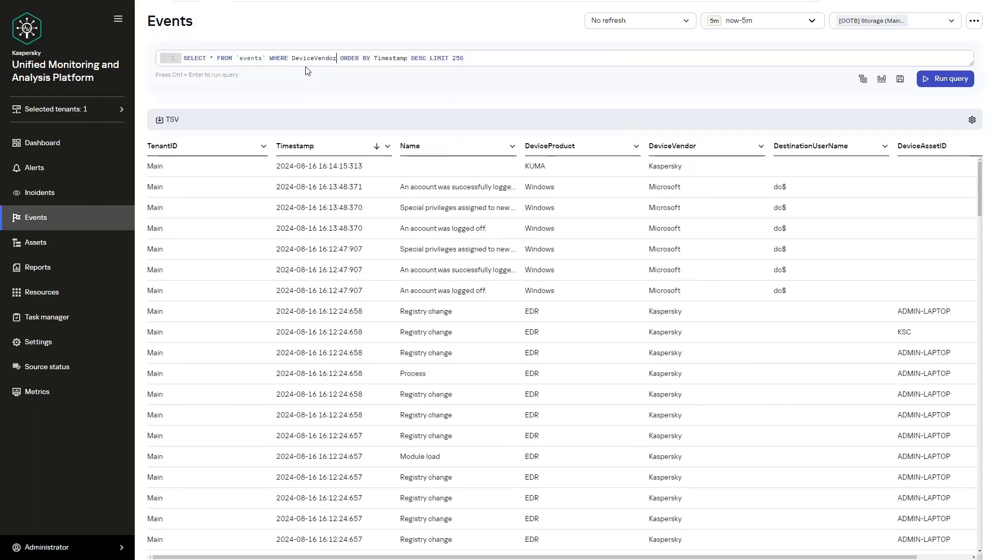
pyautogui.write('like')
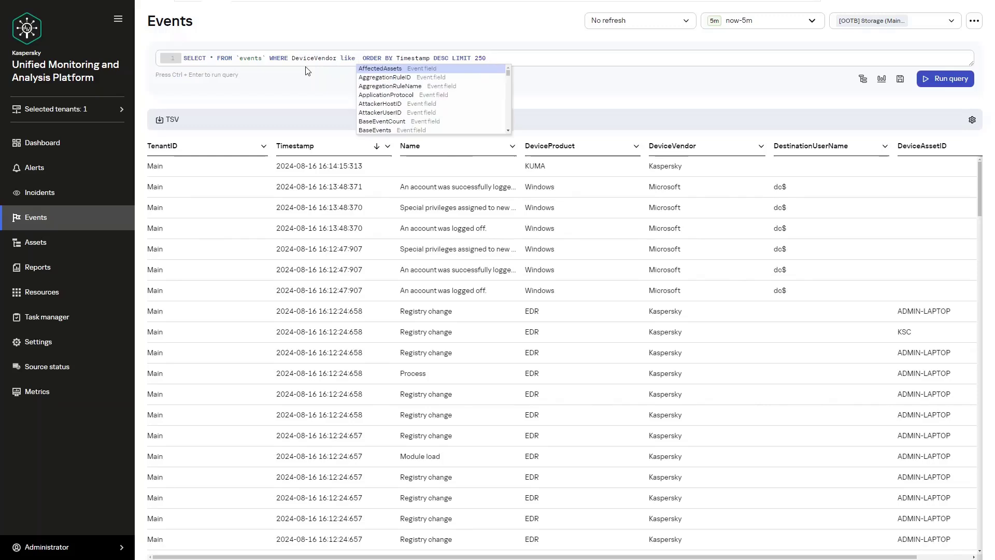
pyautogui.write(" '%")
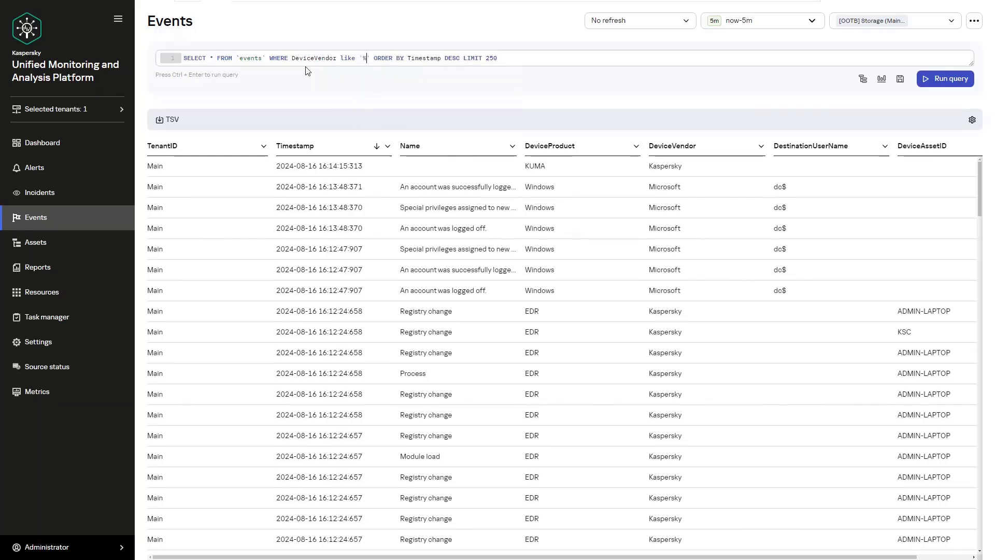
pyautogui.write('icro')
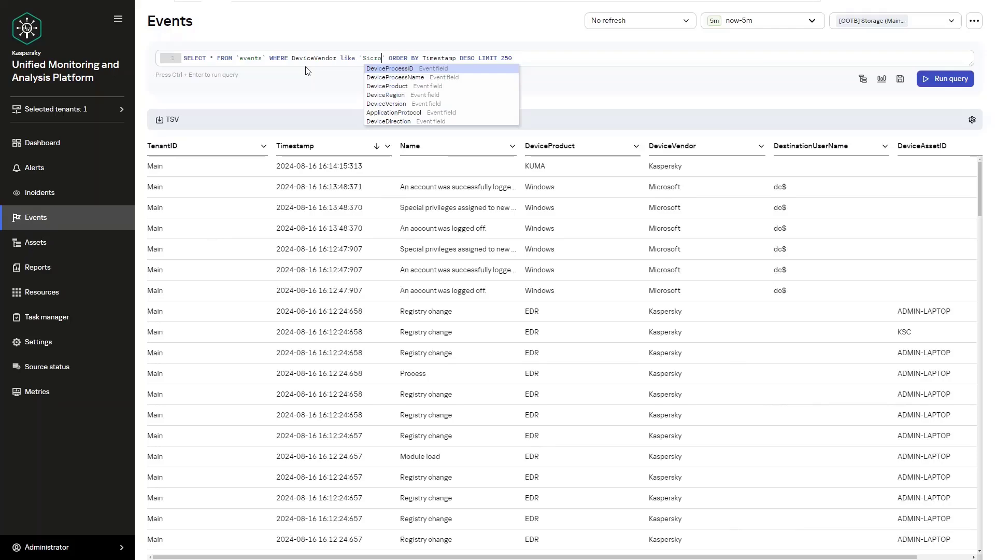
pyautogui.write('%')
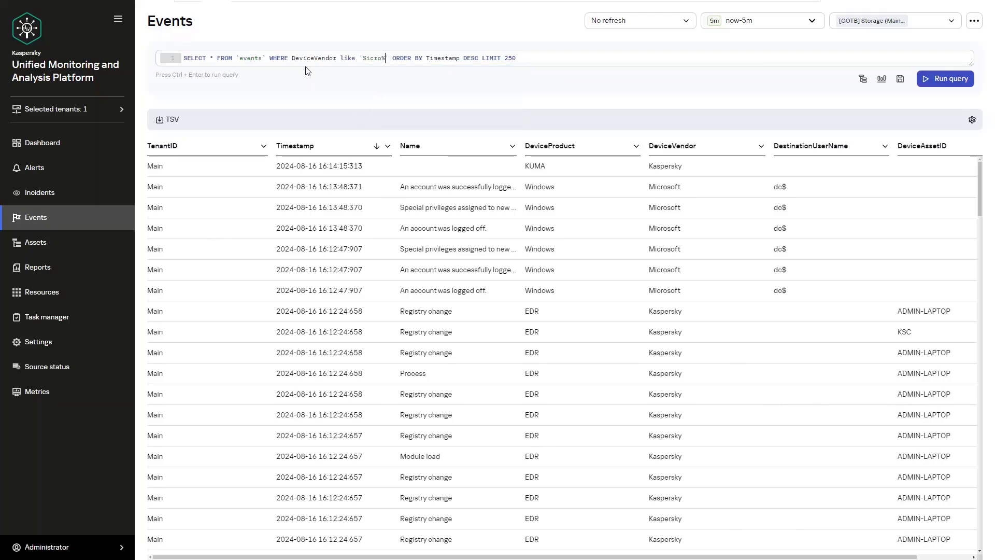
# Run the vendor filter, then change it to DeviceVendor ilike '%micro%' and rerun.
pyautogui.hotkey('ctrl', 'Return')
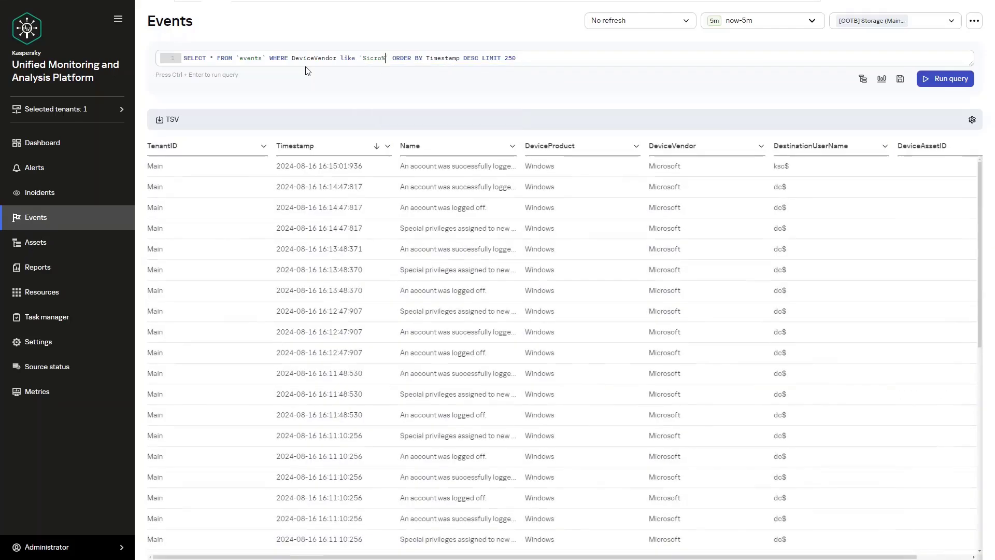
pyautogui.moveTo(340, 62); pyautogui.dragTo(343, 65)
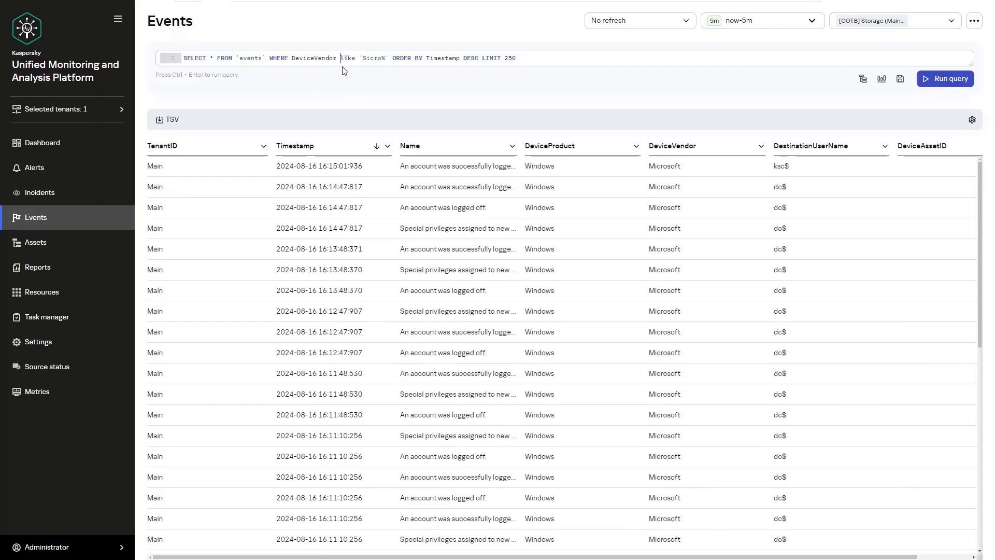
pyautogui.write('i')
pyautogui.click(371, 60)
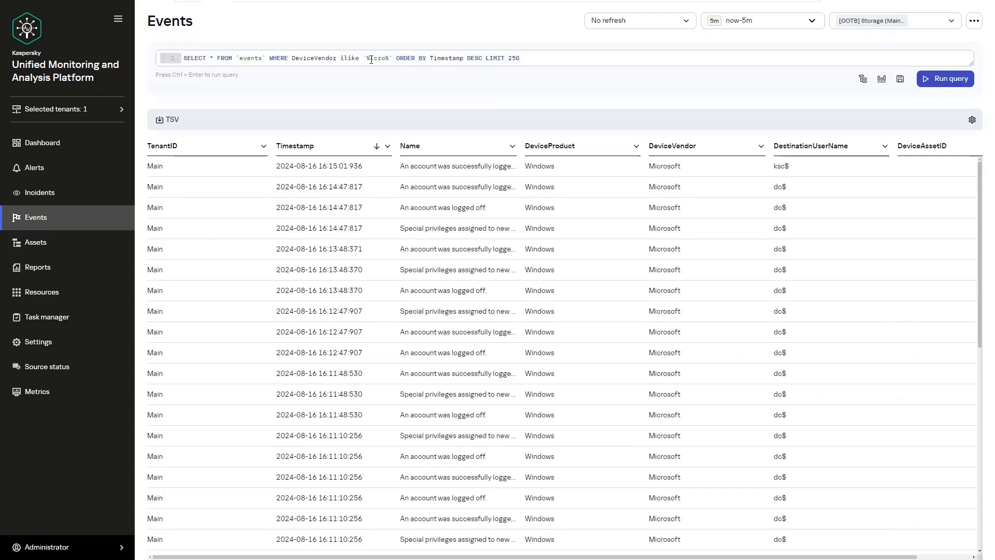
pyautogui.write('m')
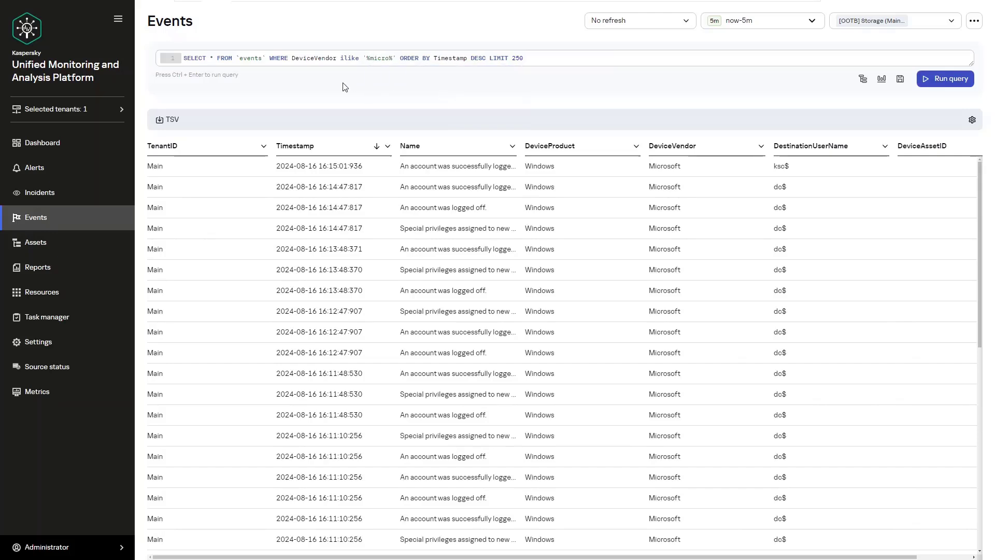
pyautogui.hotkey('ctrl', 'Return')
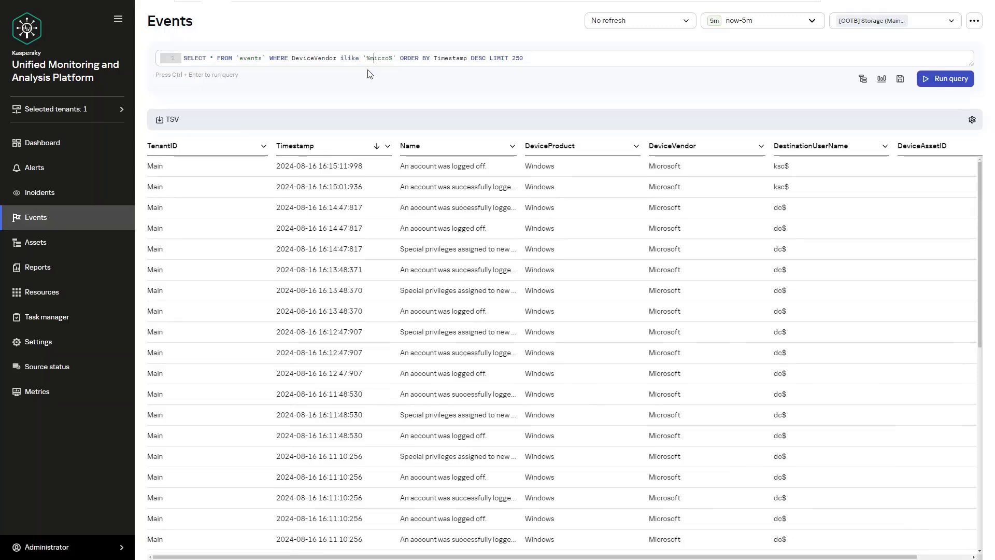
# Append AND DeviceEventClassID = '4624' to the vendor condition.
pyautogui.click(398, 62)
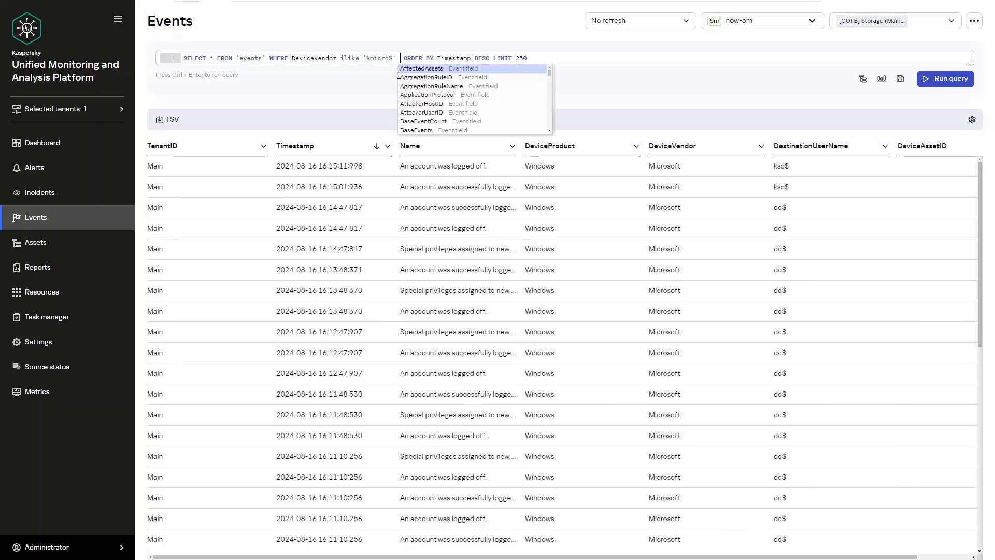
pyautogui.write('A')
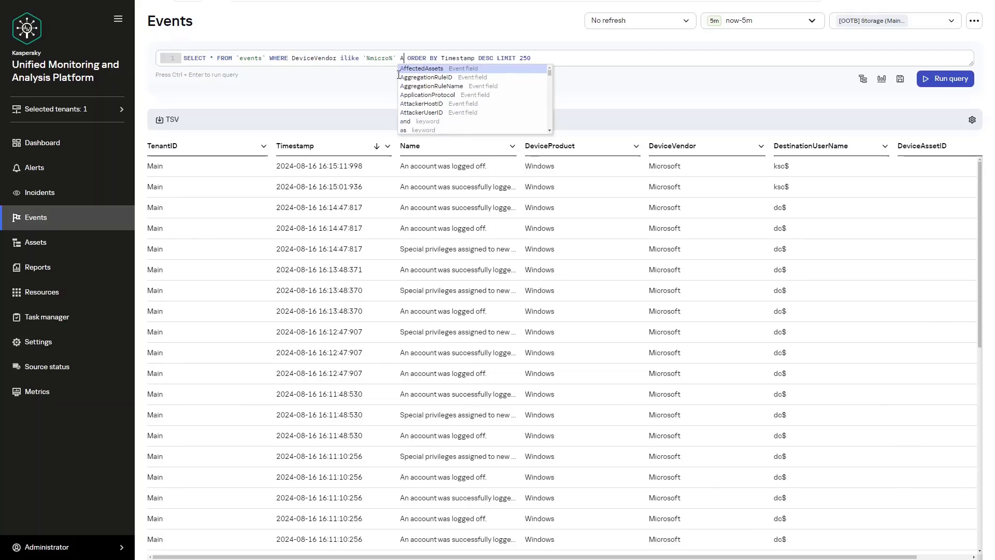
pyautogui.write('N')
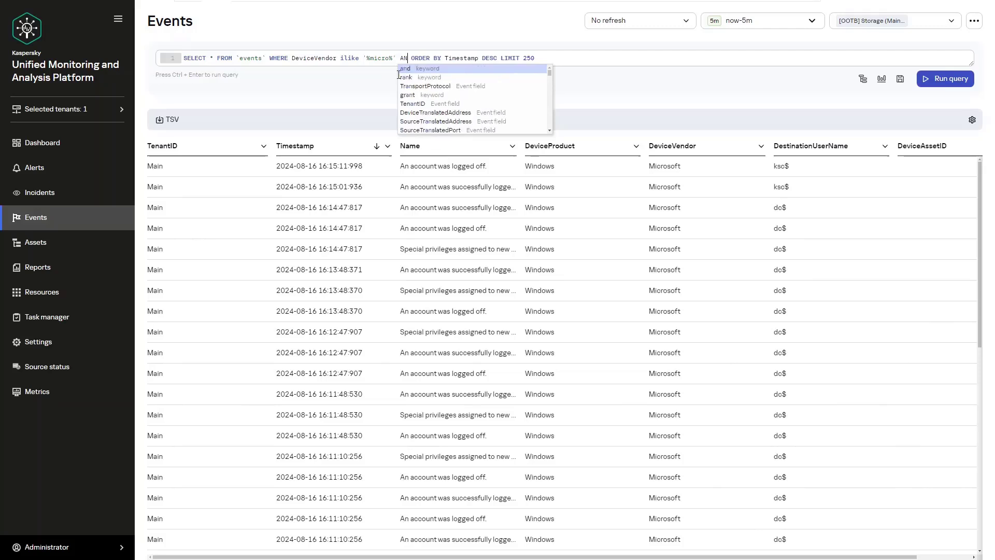
pyautogui.write('D')
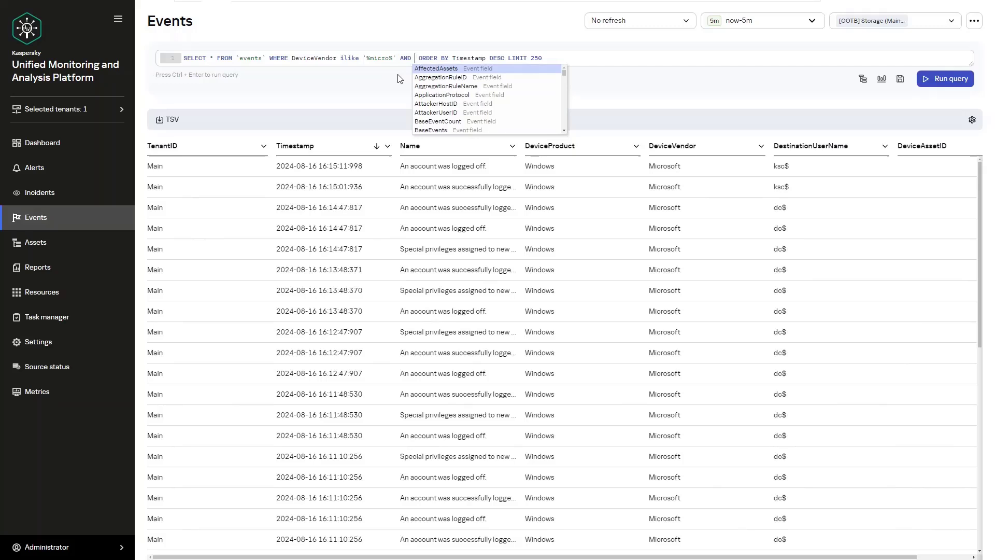
pyautogui.write('De')
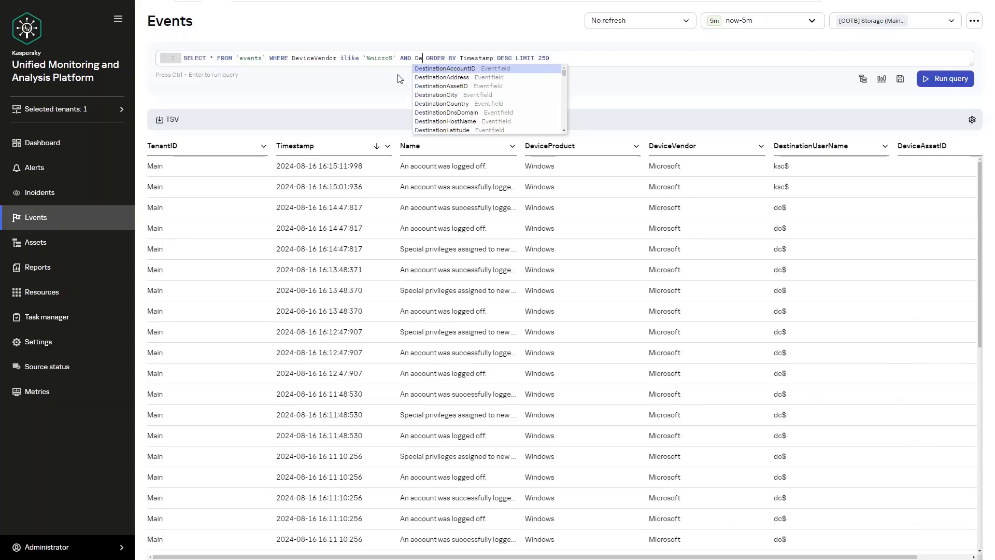
pyautogui.write('vic')
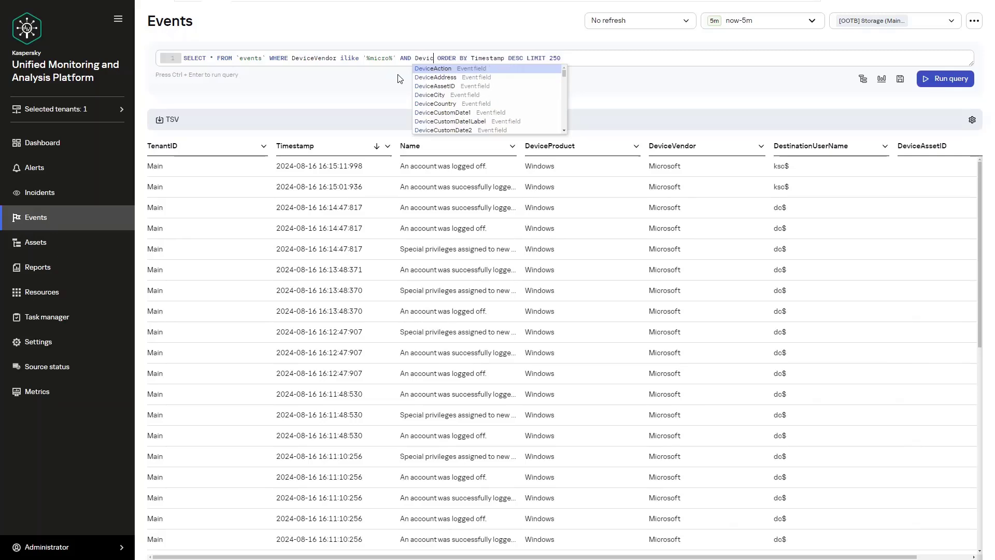
pyautogui.write('e')
pyautogui.write('E')
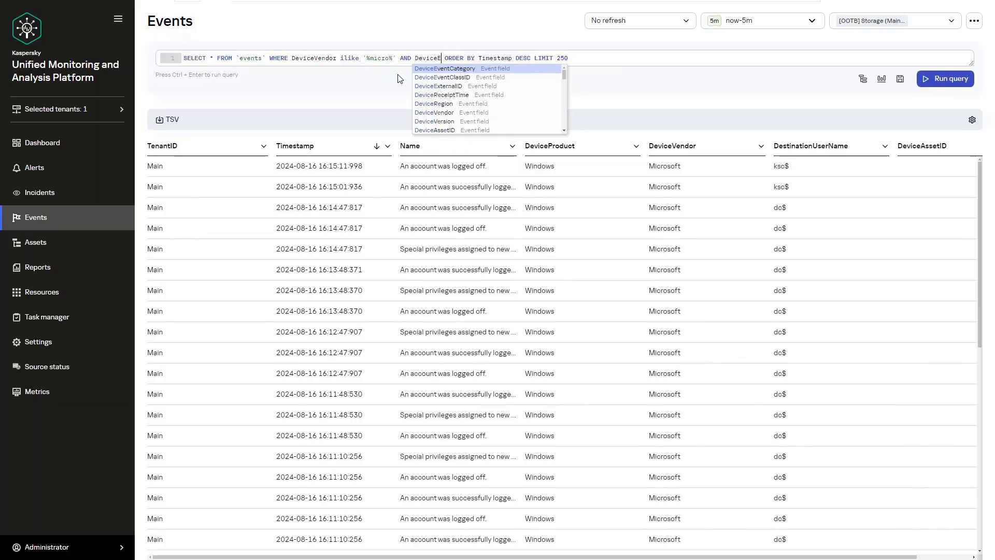
pyautogui.write('ve')
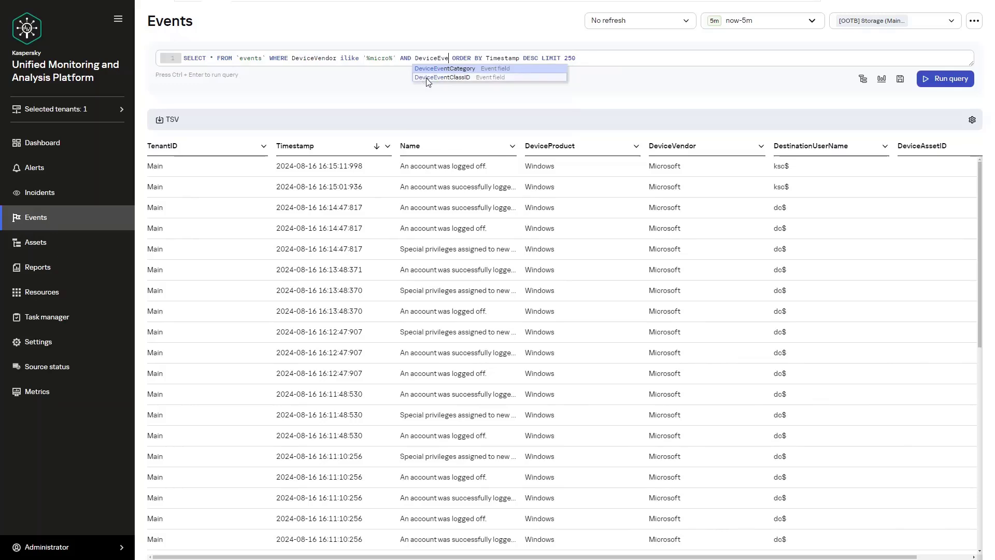
pyautogui.click(442, 77)
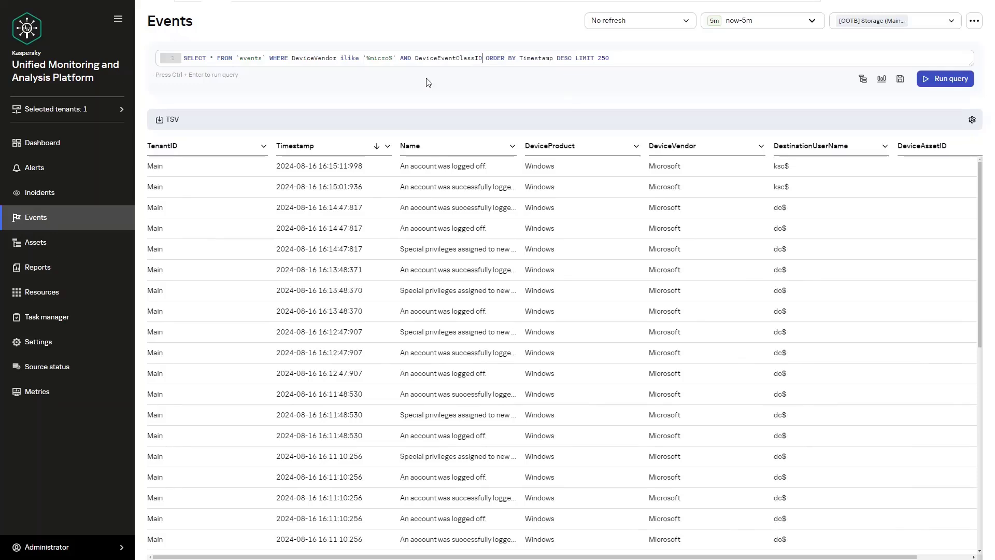
pyautogui.write("= '")
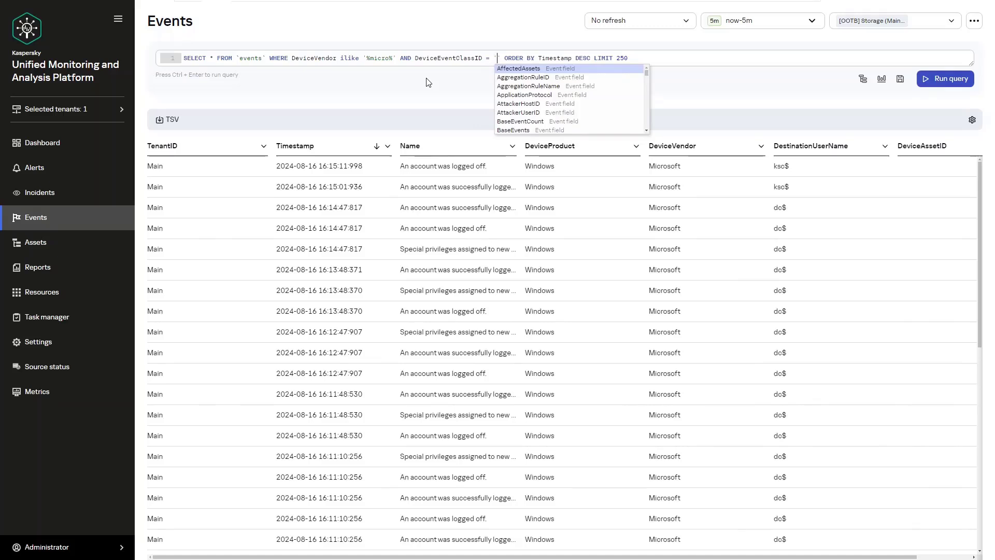
pyautogui.write('46')
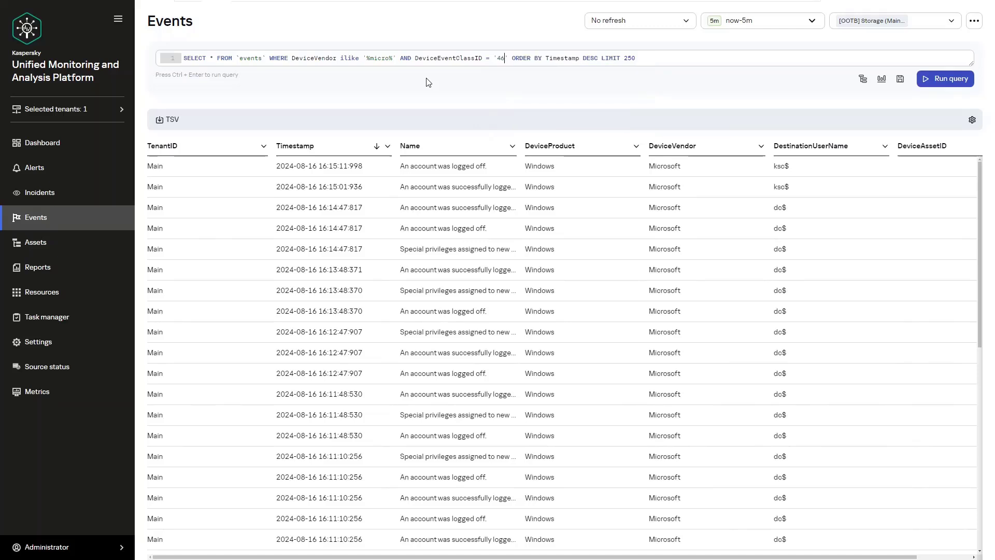
pyautogui.write('24')
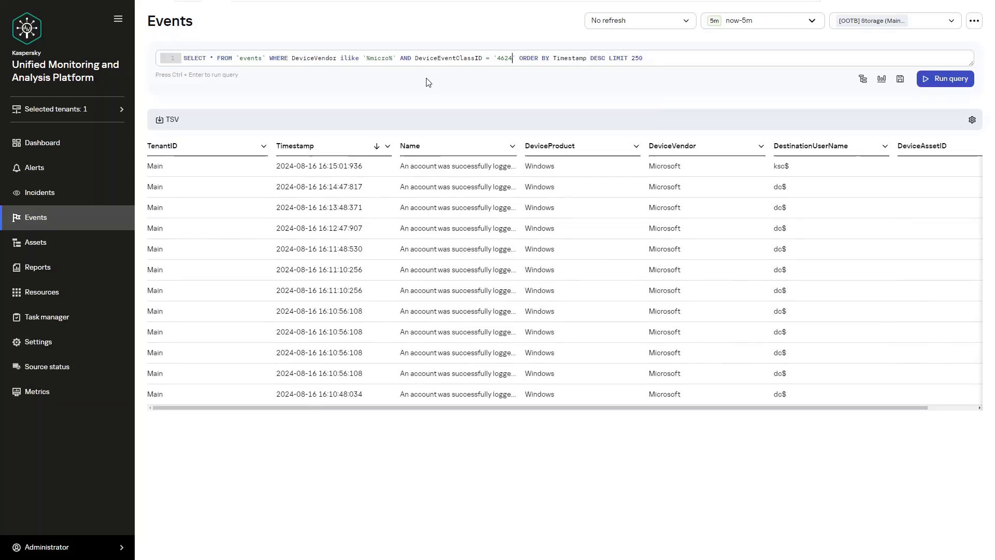
# Change the class ID condition to DeviceEventClassID in ('4624', '4634') and run it.
pyautogui.doubleClick(487, 57)
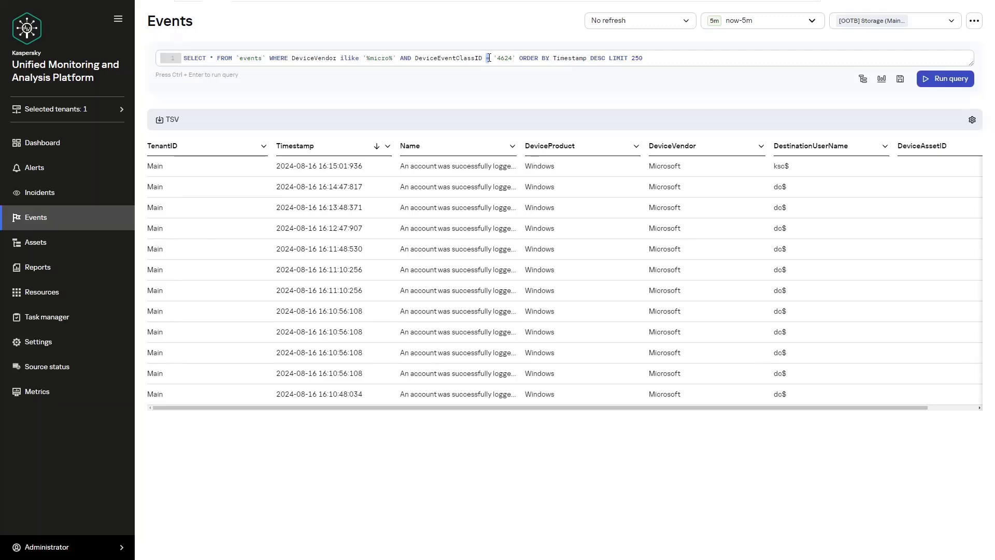
pyautogui.write('in')
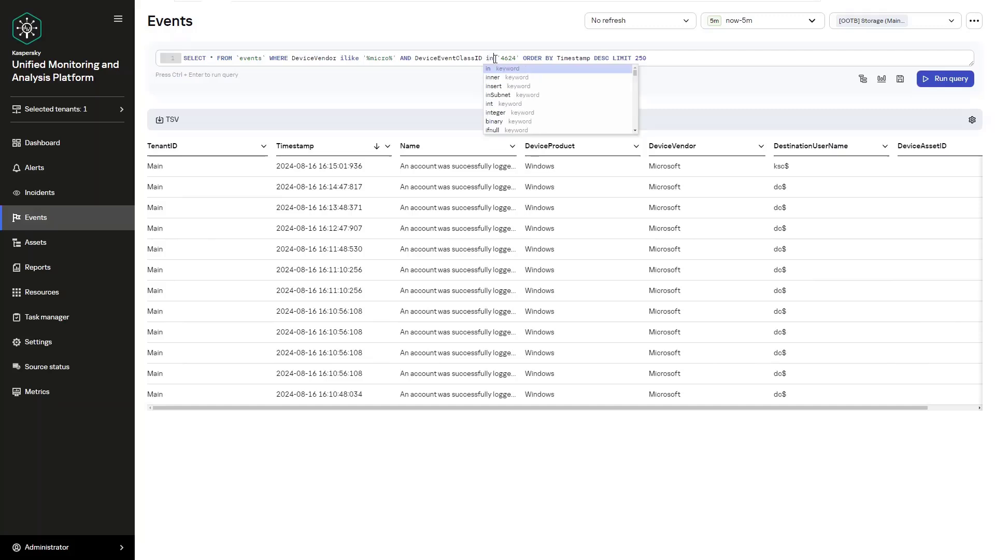
pyautogui.click(498, 58)
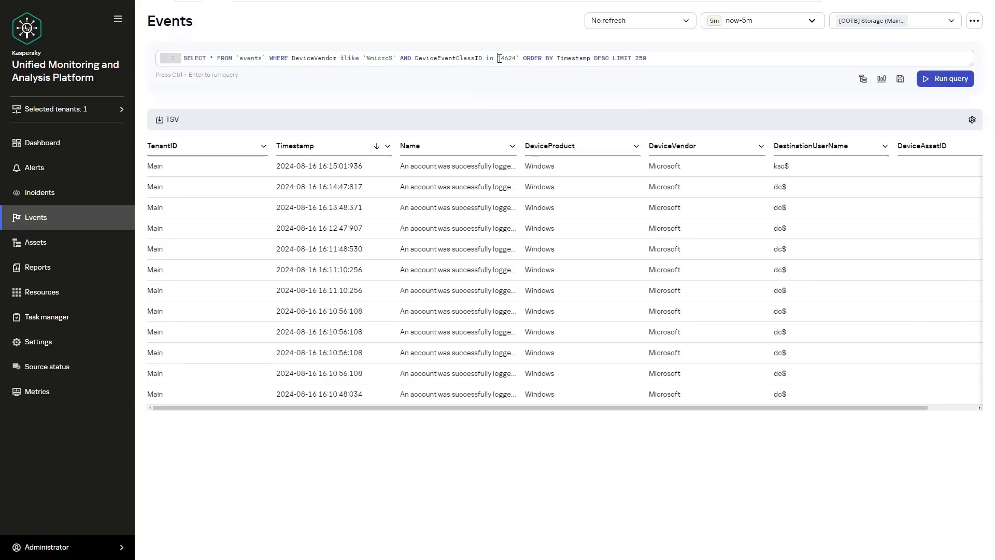
pyautogui.write('(')
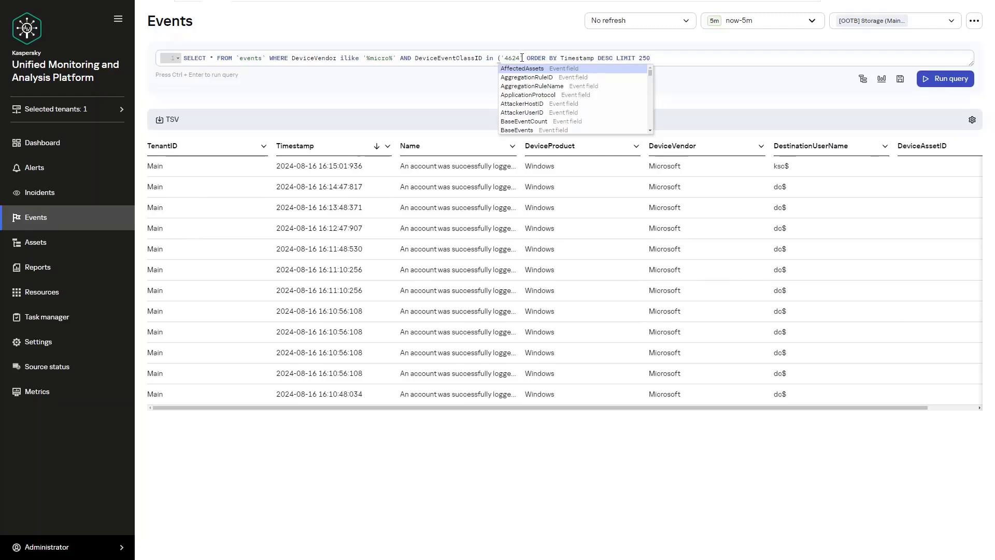
pyautogui.write("'")
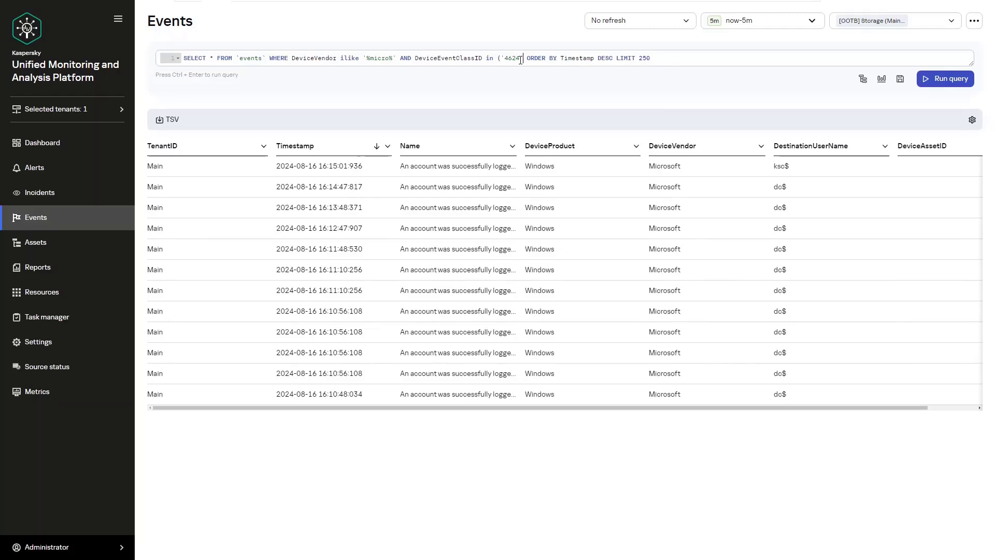
pyautogui.write(', ')
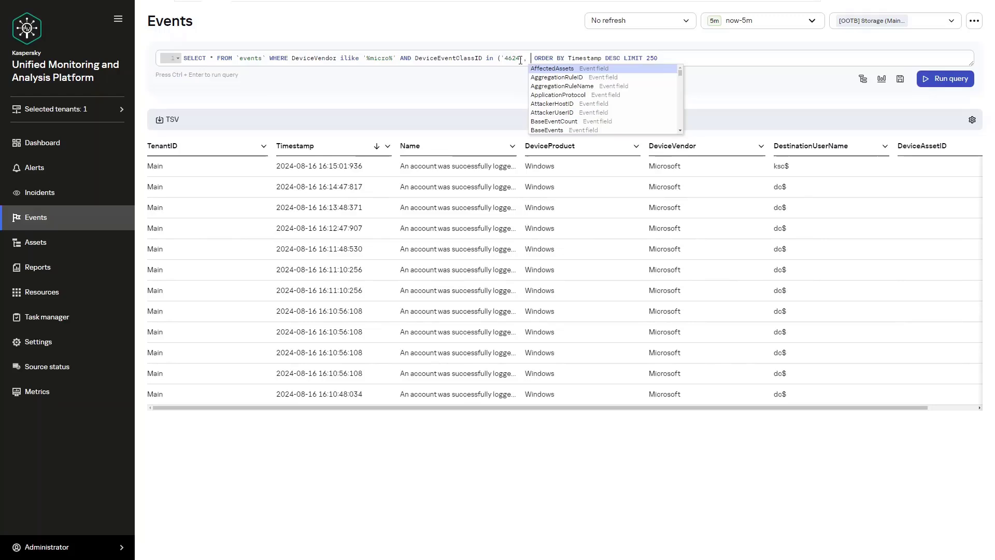
pyautogui.write("'")
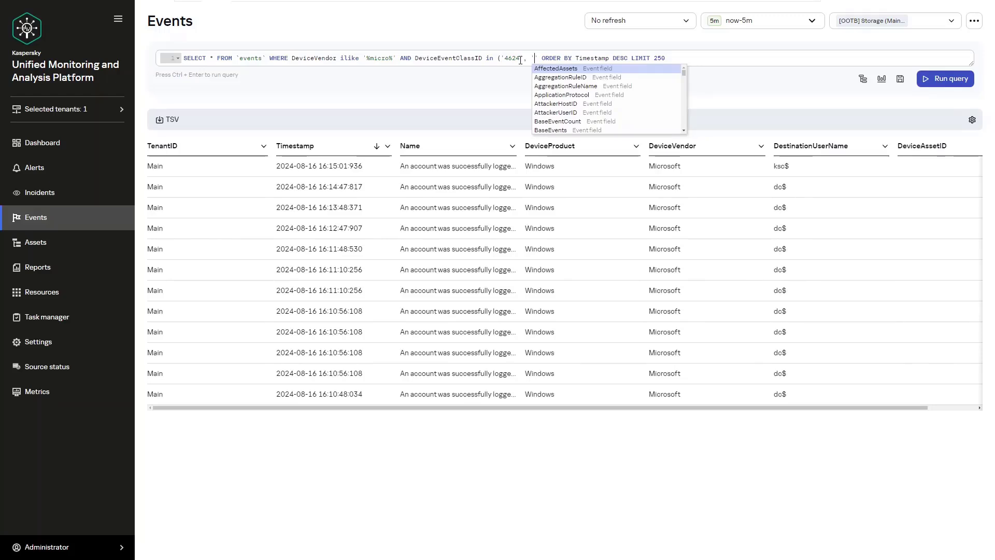
pyautogui.write('46')
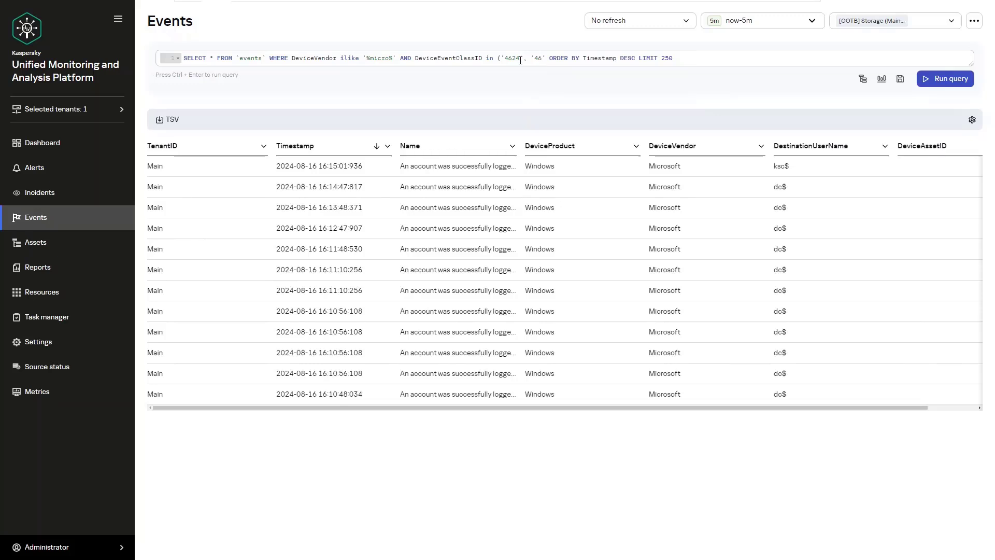
pyautogui.write('34')
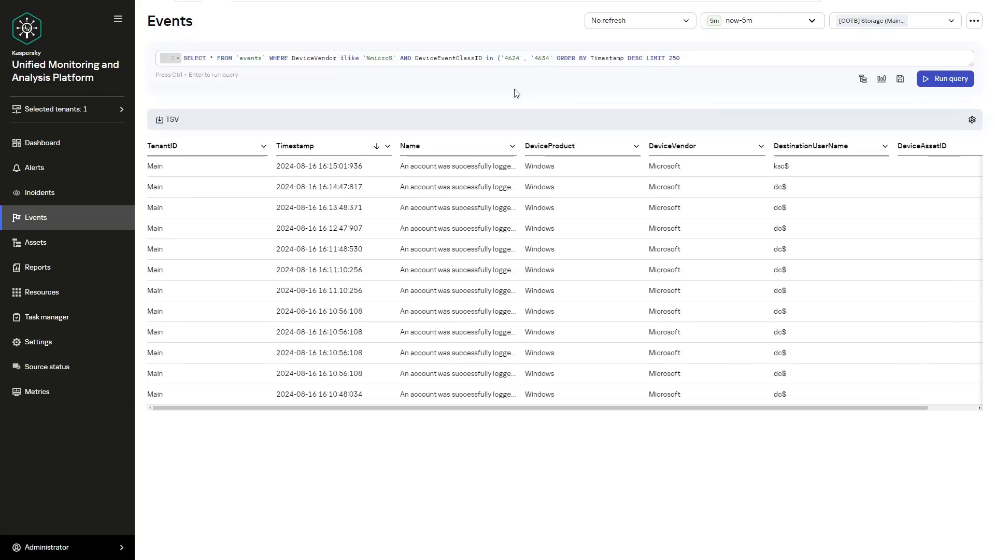
pyautogui.write(')')
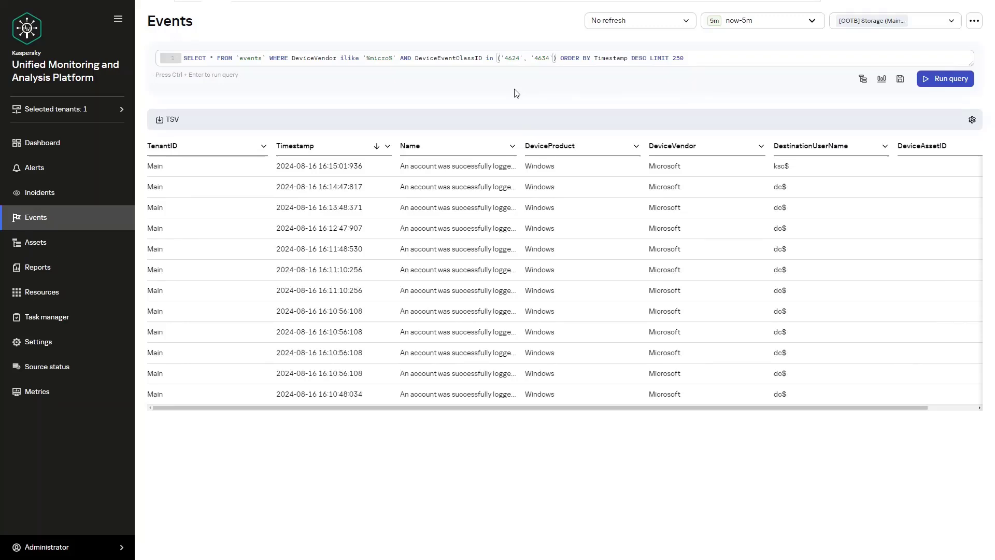
pyautogui.hotkey('ctrl', 'Return')
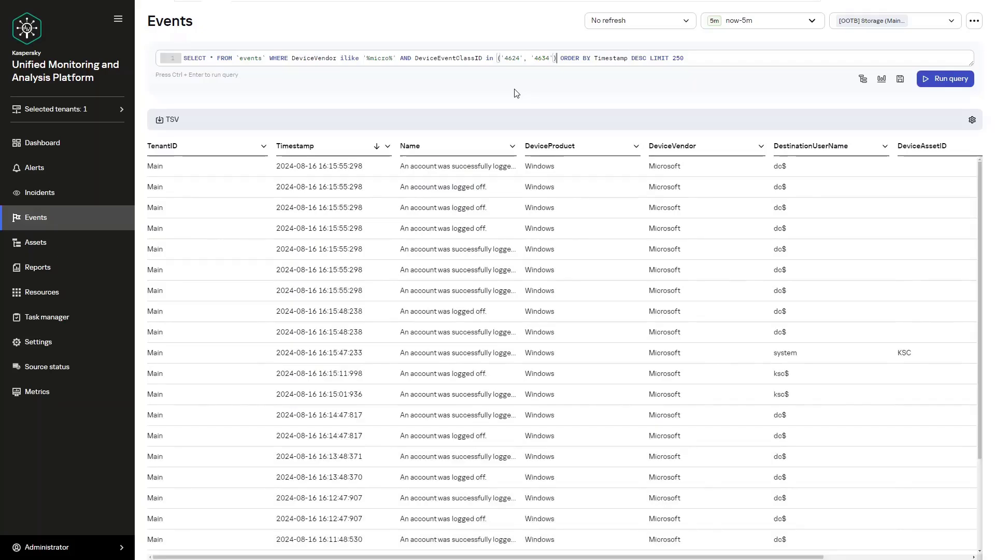
# Select count(ID) as count_num and DeviceProduct, and remove the WHERE filter.
pyautogui.doubleClick(211, 58)
pyautogui.write('count(ID')
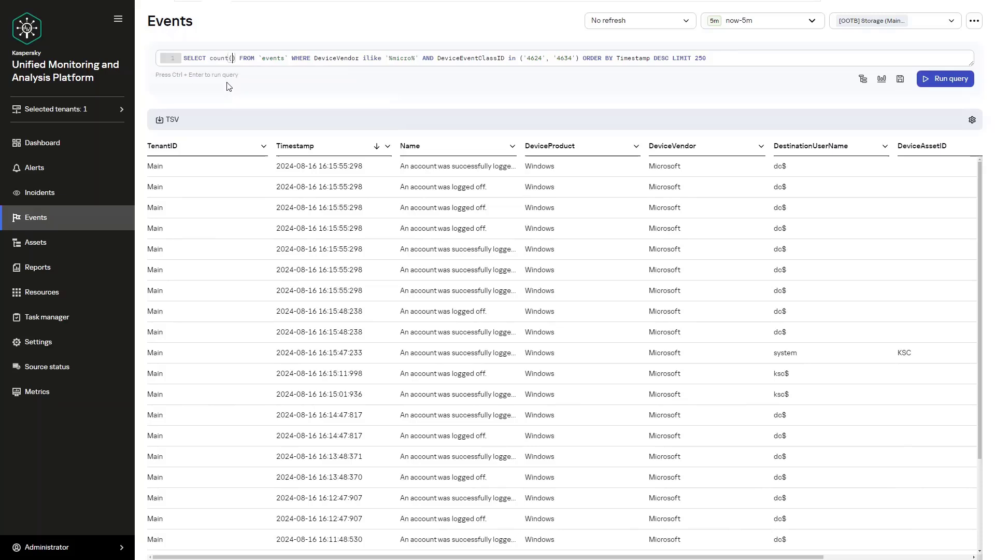
pyautogui.write(') as coun')
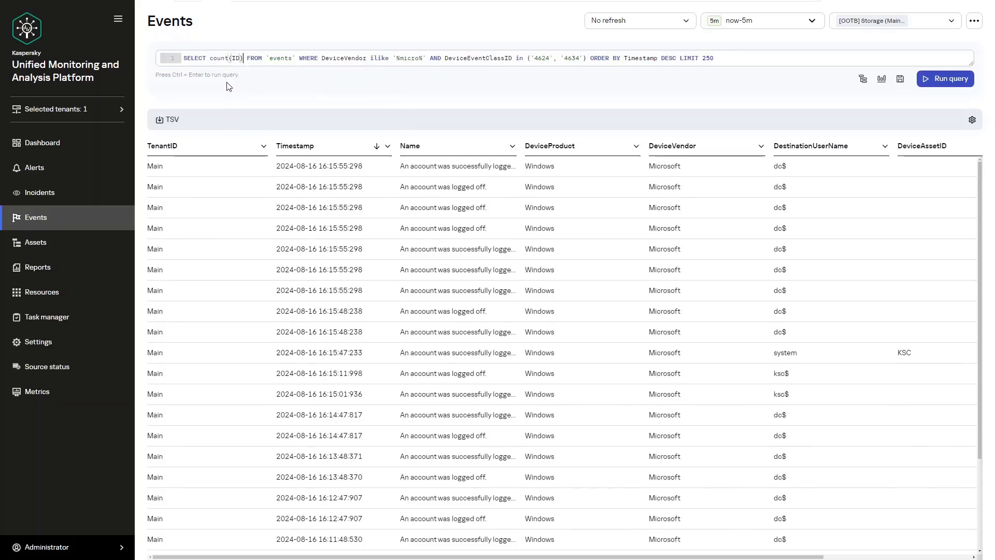
pyautogui.write('t_num')
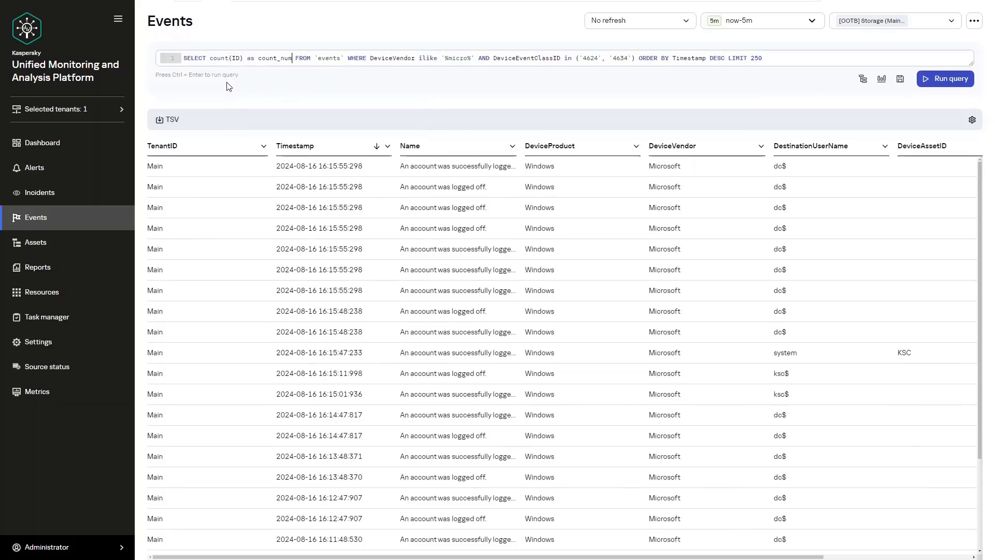
pyautogui.write(', Devi')
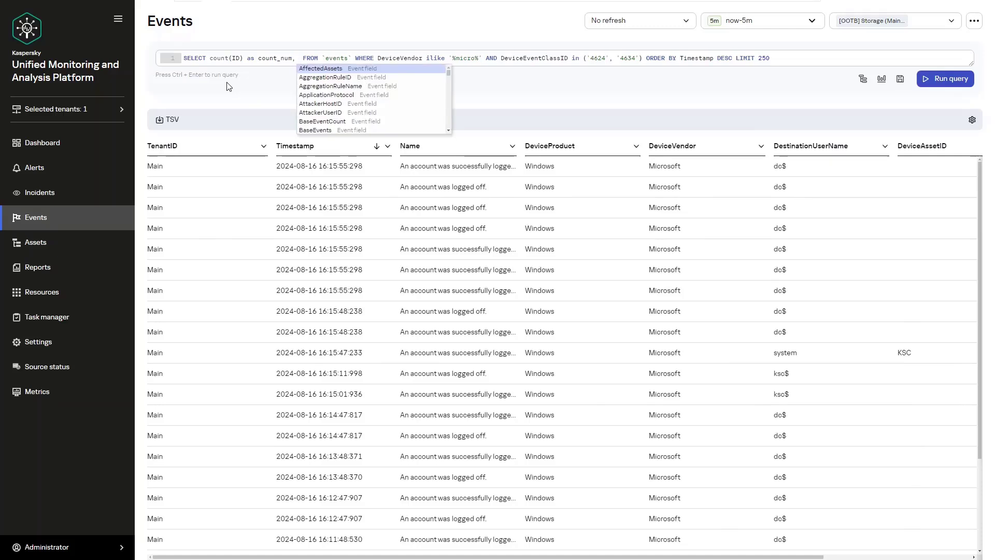
pyautogui.write('ceProd')
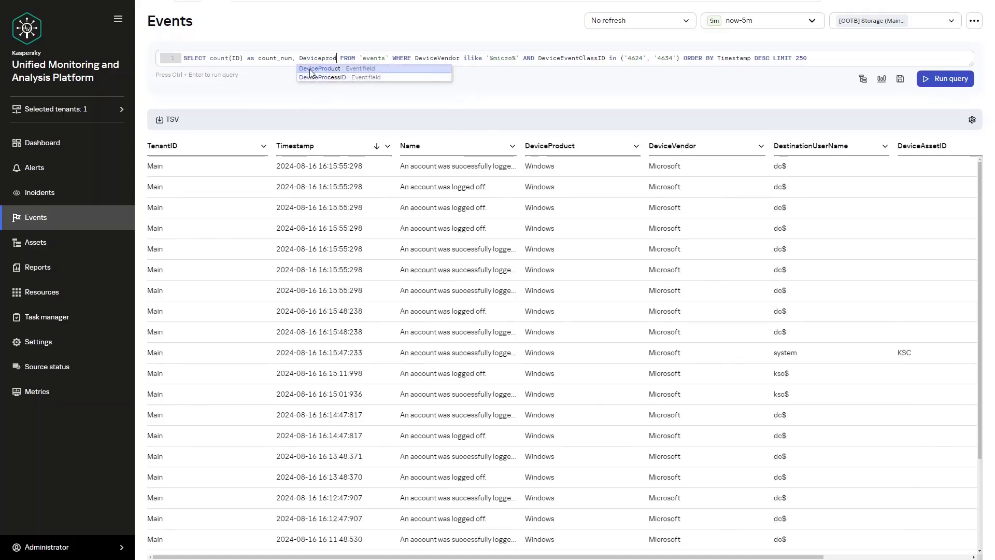
pyautogui.click(312, 74)
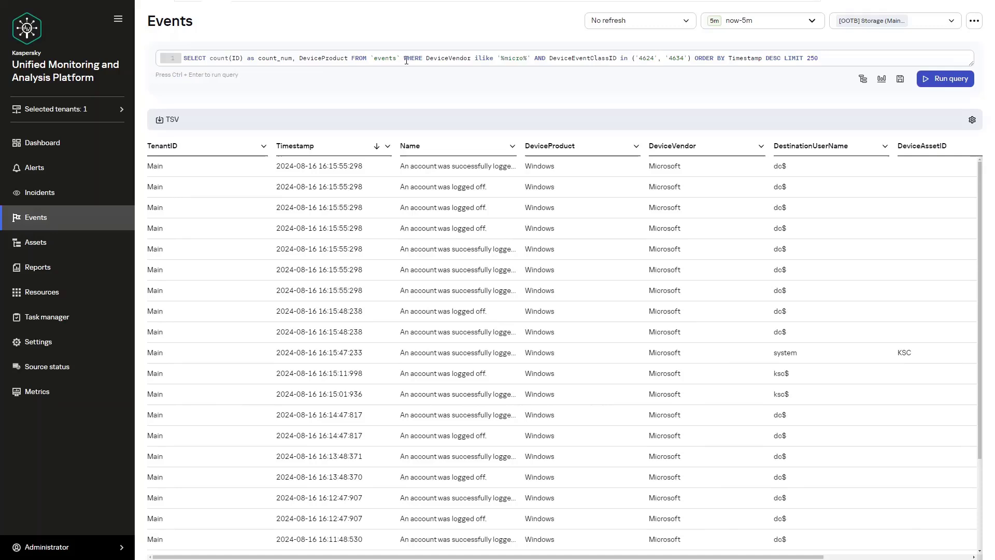
pyautogui.moveTo(404, 57); pyautogui.dragTo(690, 57)
pyautogui.press('BackSpace')
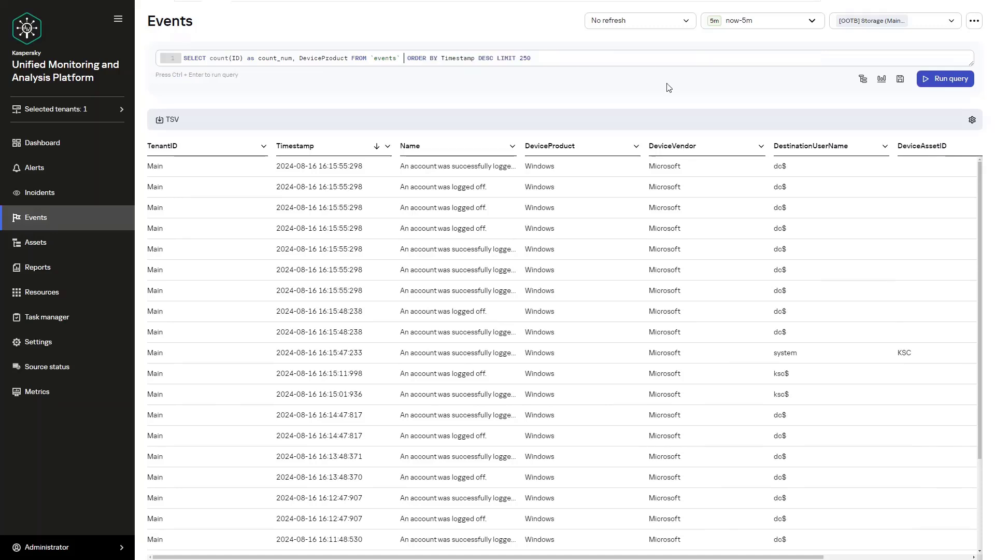
# Group by DeviceProduct, sort by count_num, and run the query.
pyautogui.write('Group')
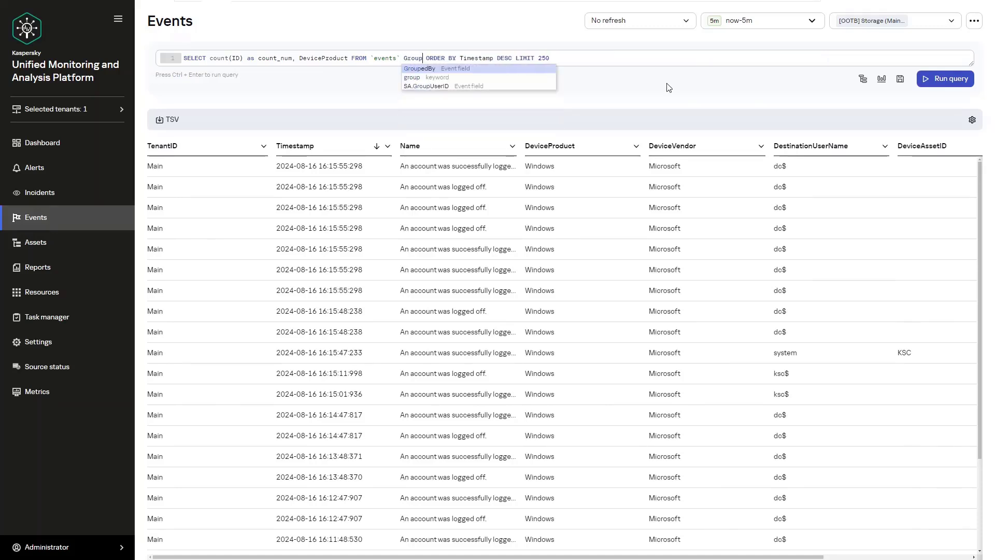
pyautogui.press('BackSpace')
pyautogui.press('BackSpace')
pyautogui.press('BackSpace')
pyautogui.press('BackSpace')
pyautogui.press('BackSpace')
pyautogui.write('GROUP')
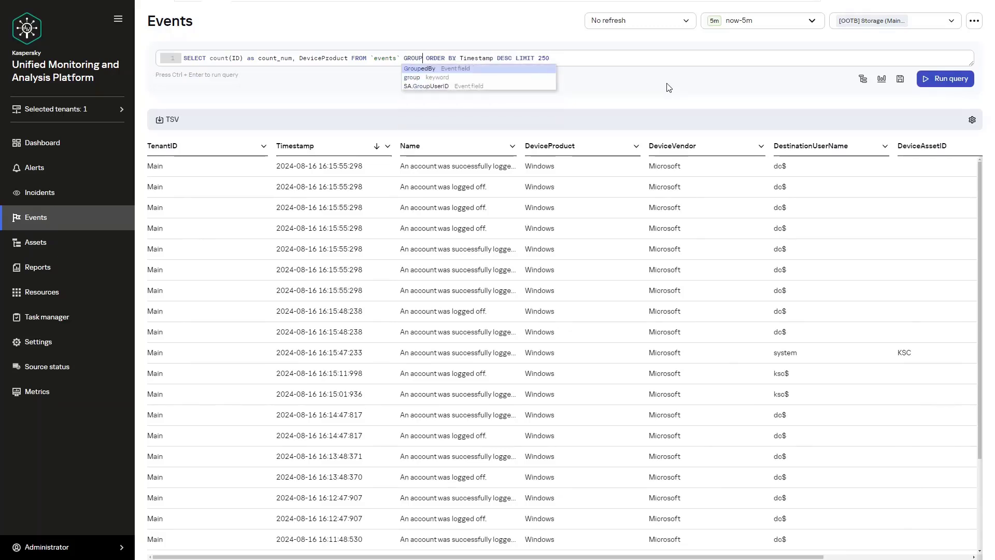
pyautogui.write(' BY  ')
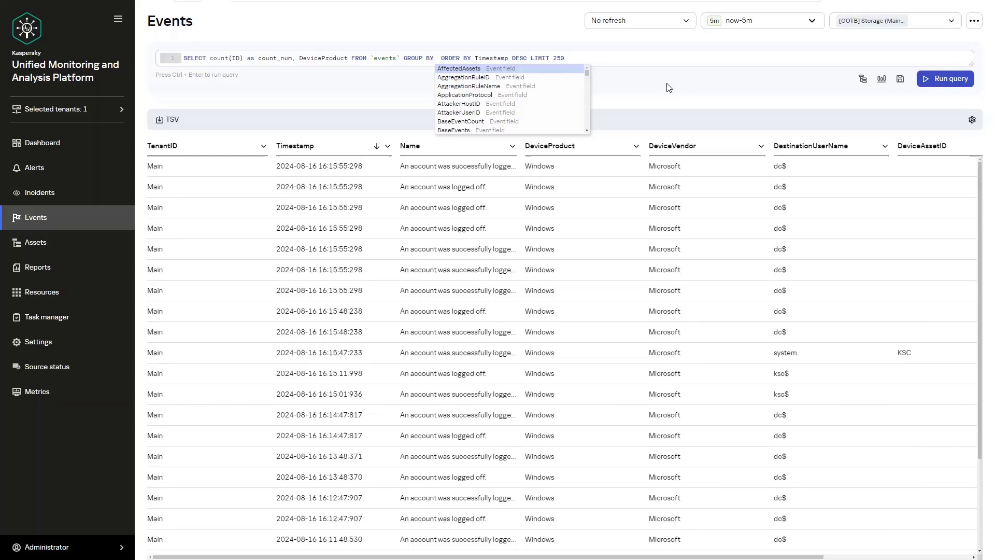
pyautogui.write('DeviceProd')
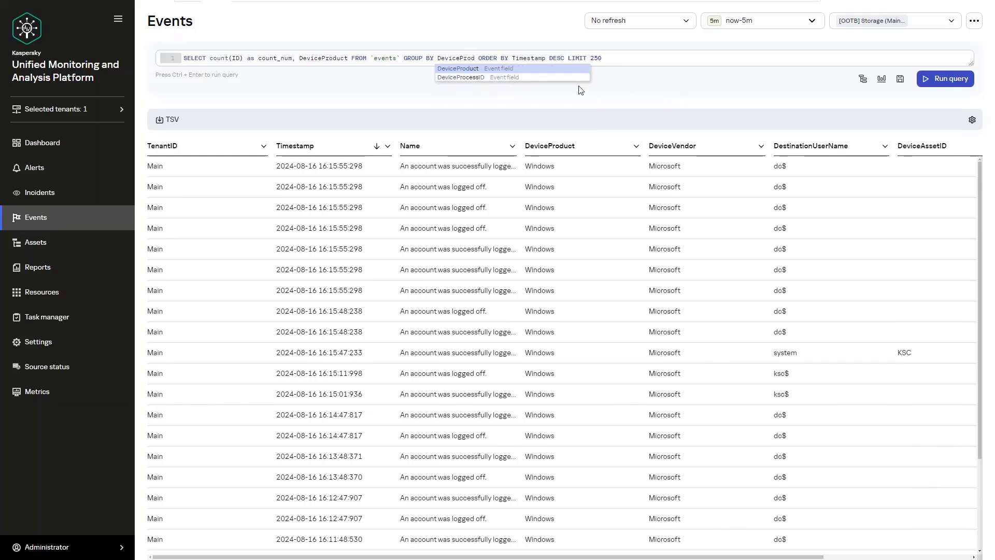
pyautogui.click(480, 68)
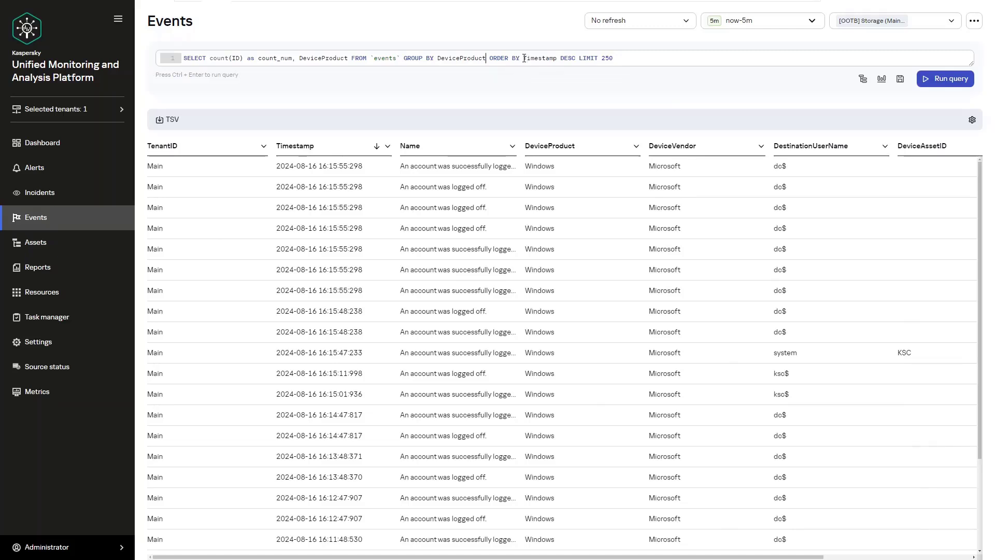
pyautogui.moveTo(523, 58); pyautogui.dragTo(558, 58)
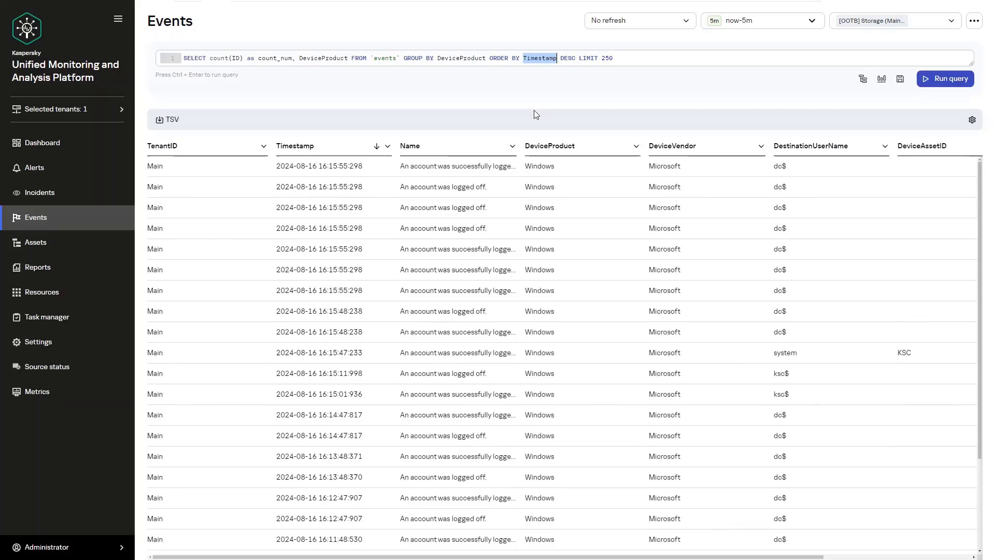
pyautogui.write('count_')
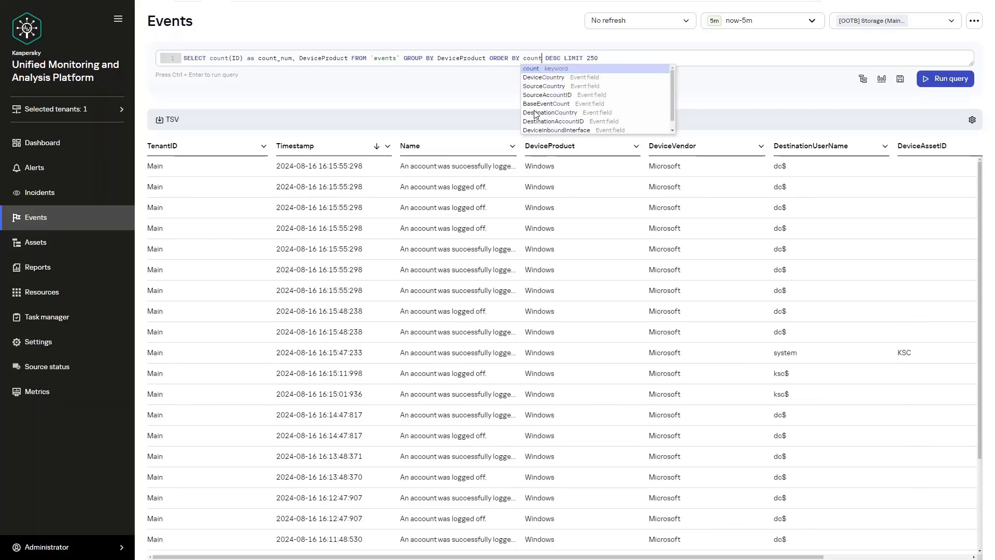
pyautogui.write('num')
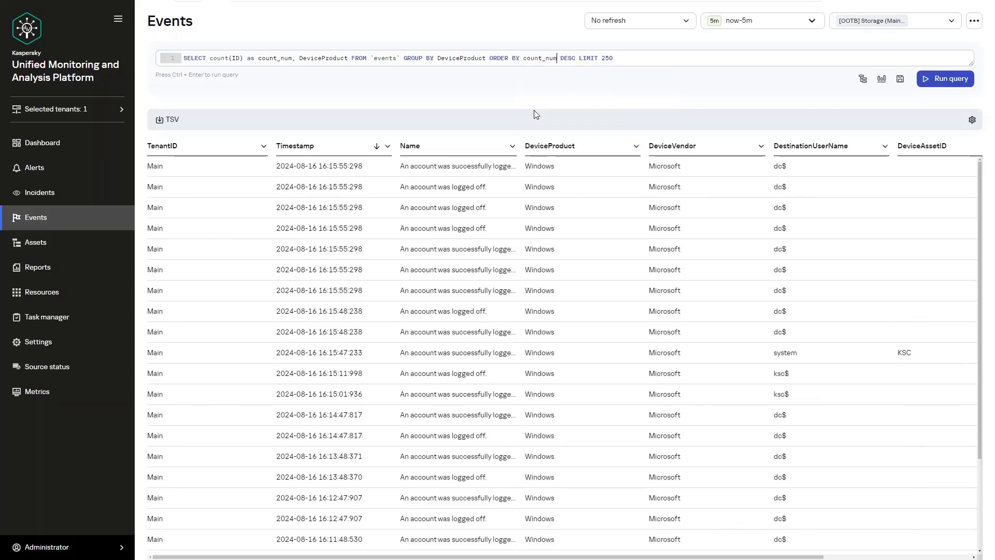
pyautogui.hotkey('ctrl', 'Return')
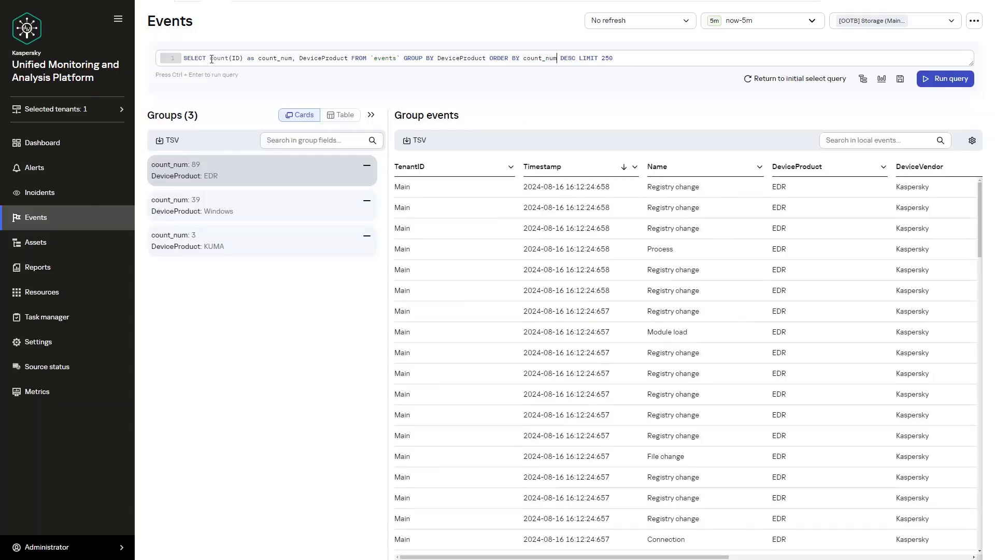
# Replace 'count(ID) as count_num, DeviceProduct' with * in the SELECT clause.
pyautogui.moveTo(211, 59); pyautogui.dragTo(349, 58)
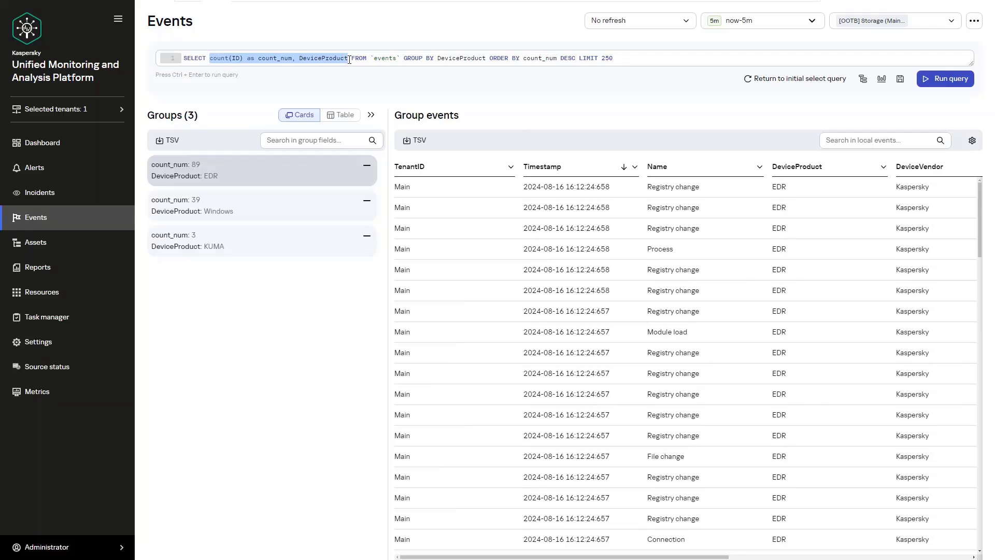
pyautogui.write('*')
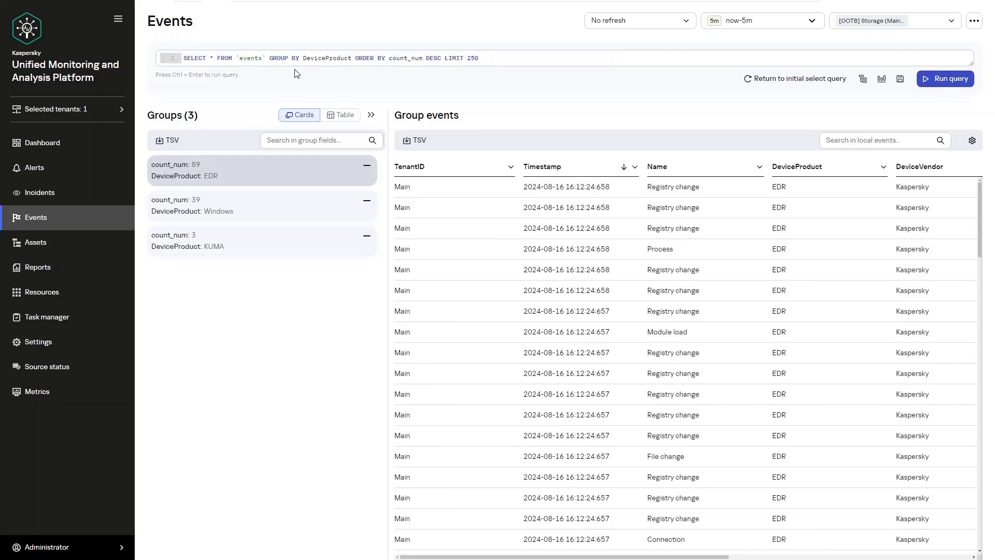
# Replace GROUP BY with WHERE inSubnet(DeviceAddress, '10.28.0.0/24').
pyautogui.moveTo(269, 58); pyautogui.dragTo(352, 58)
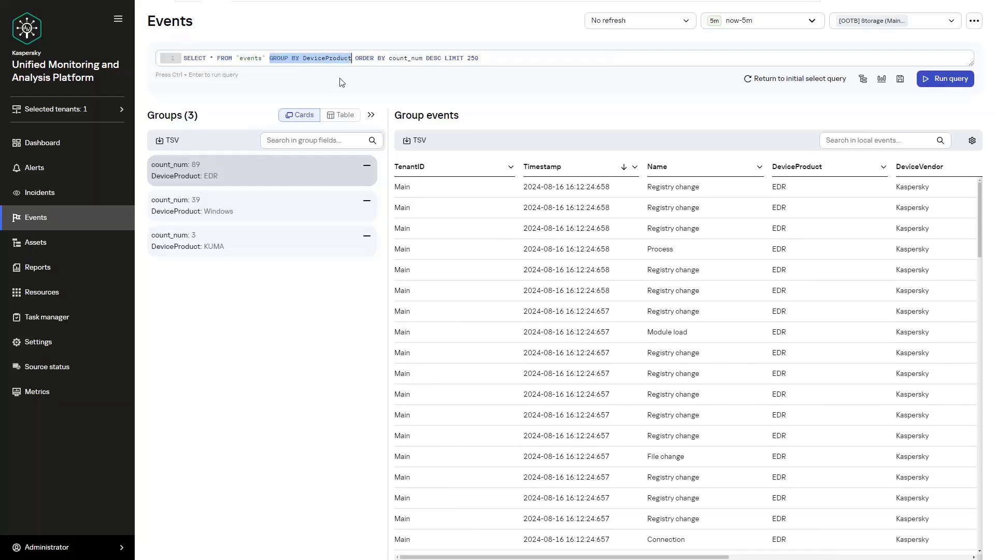
pyautogui.write('WHERE ')
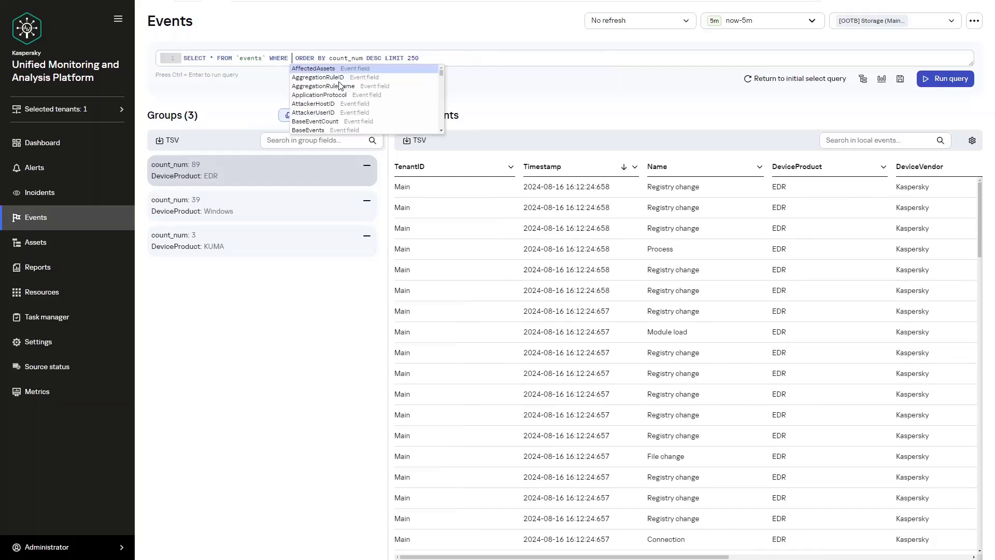
pyautogui.write('inS')
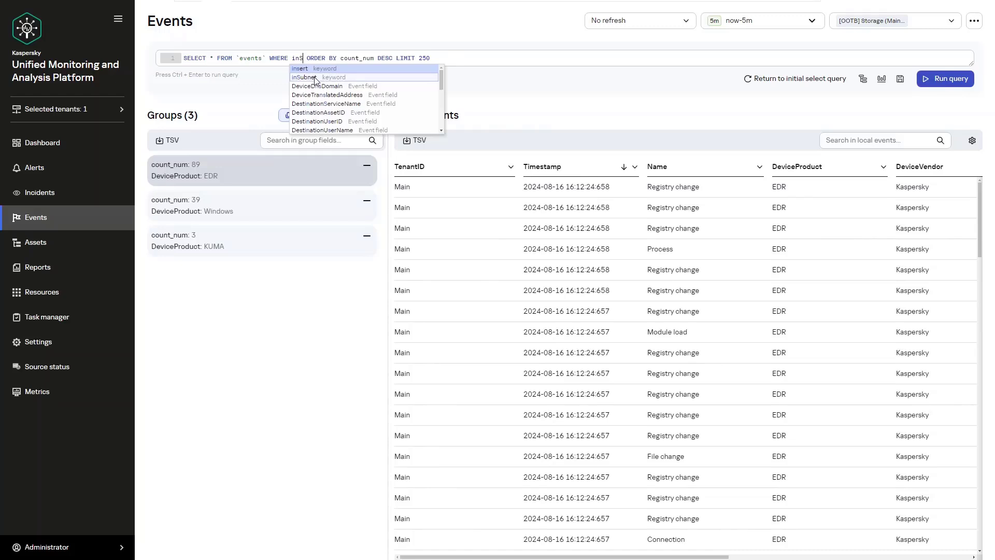
pyautogui.click(314, 77)
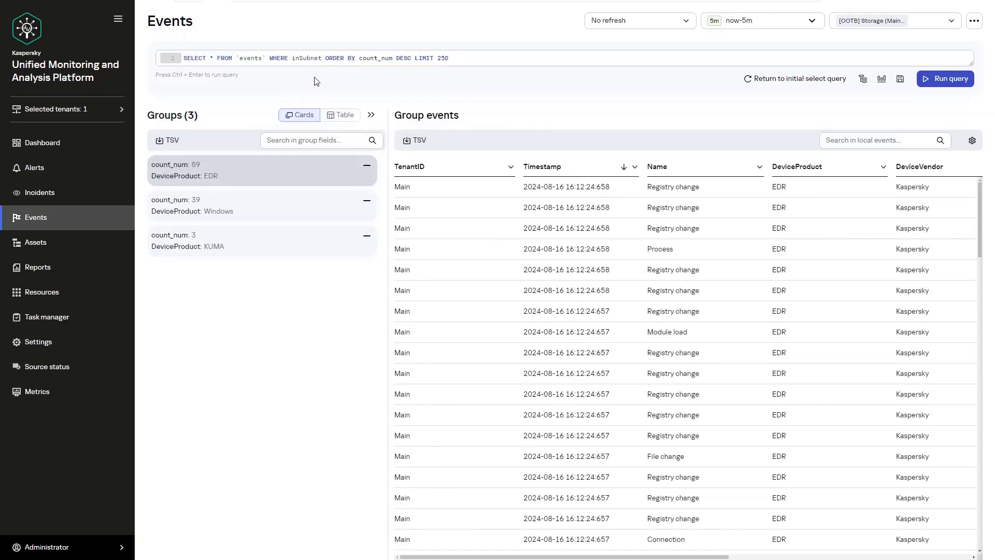
pyautogui.write('(')
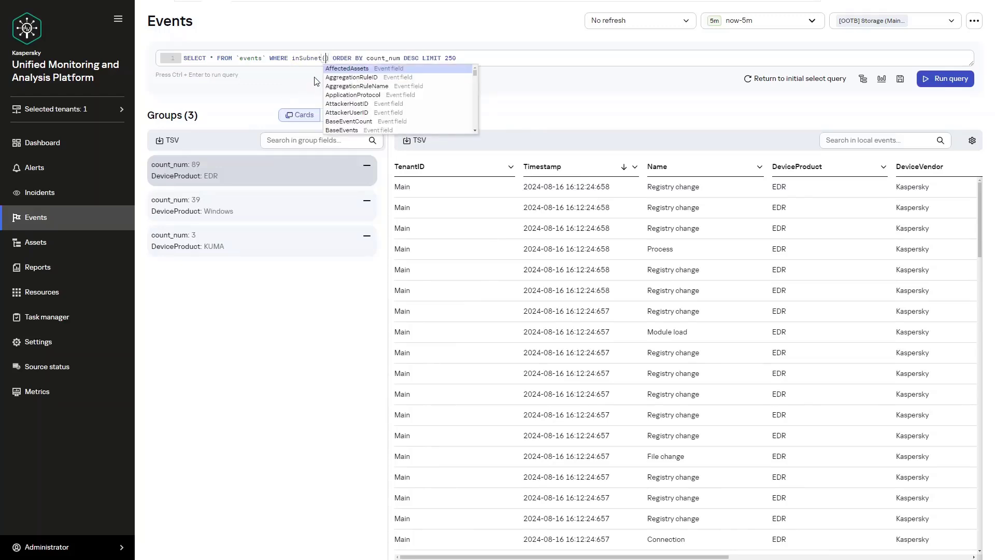
pyautogui.write('Dev')
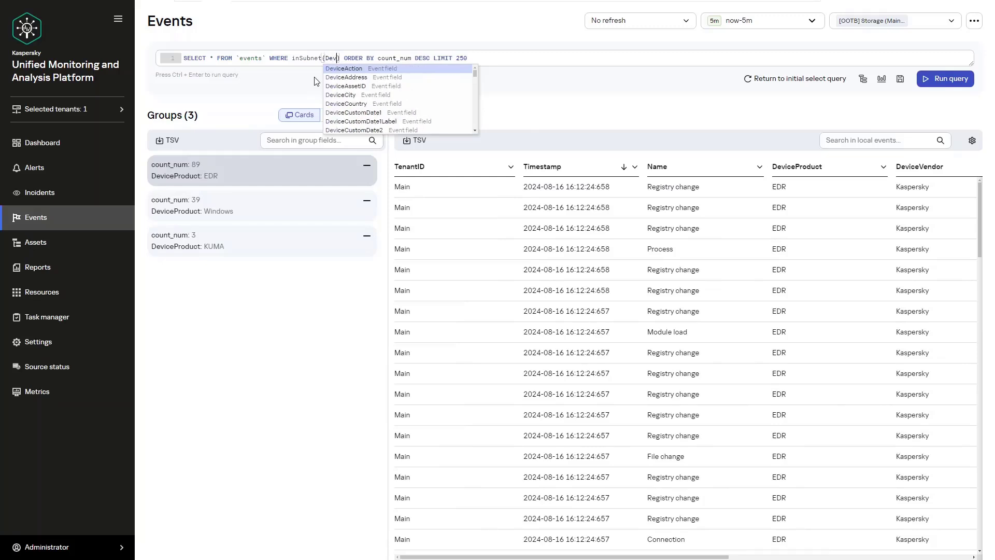
pyautogui.write('iceAddre')
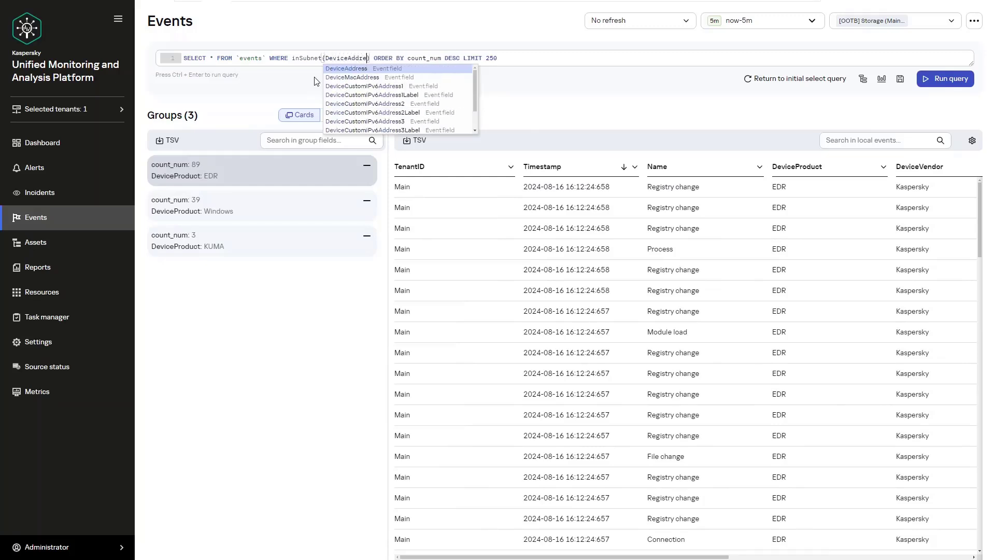
pyautogui.click(340, 71)
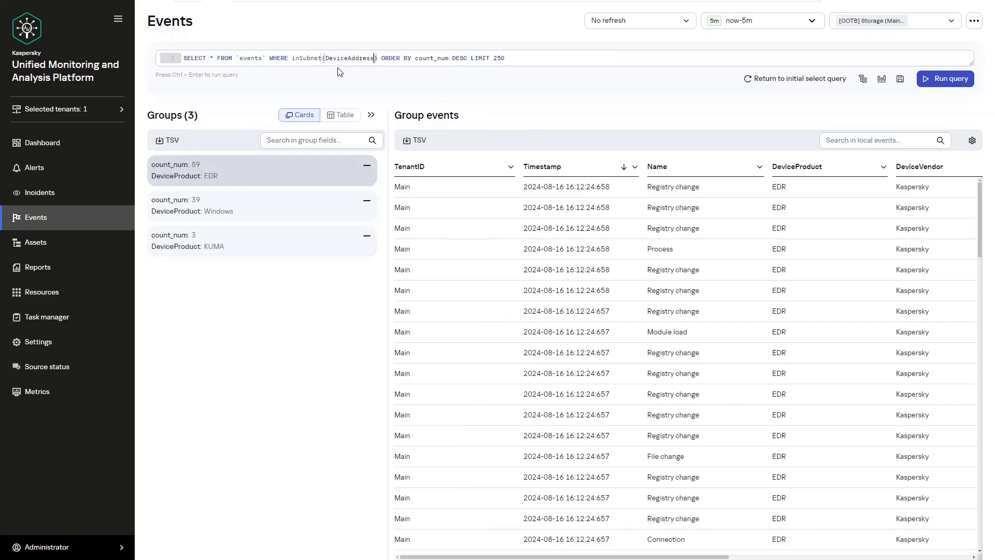
pyautogui.write(", '")
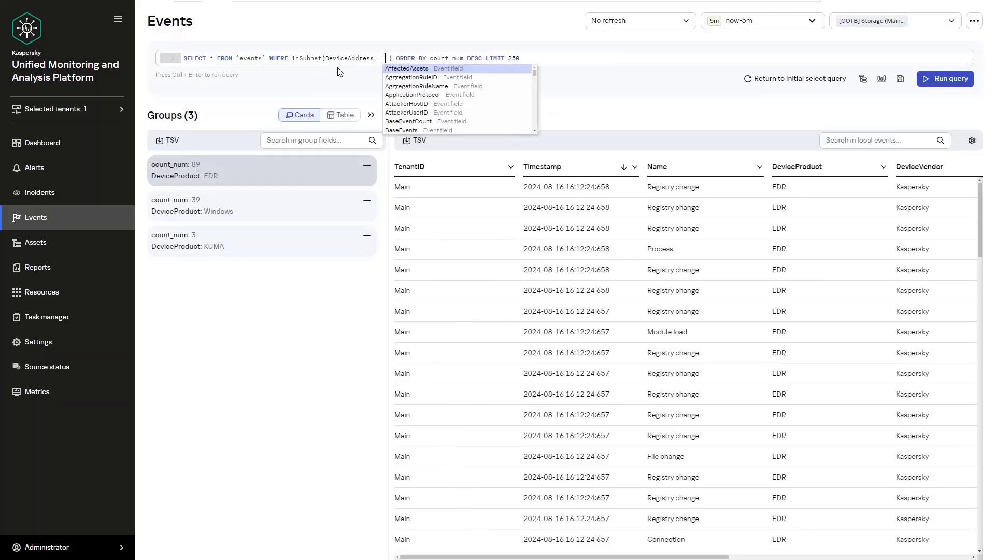
pyautogui.write('10.28.')
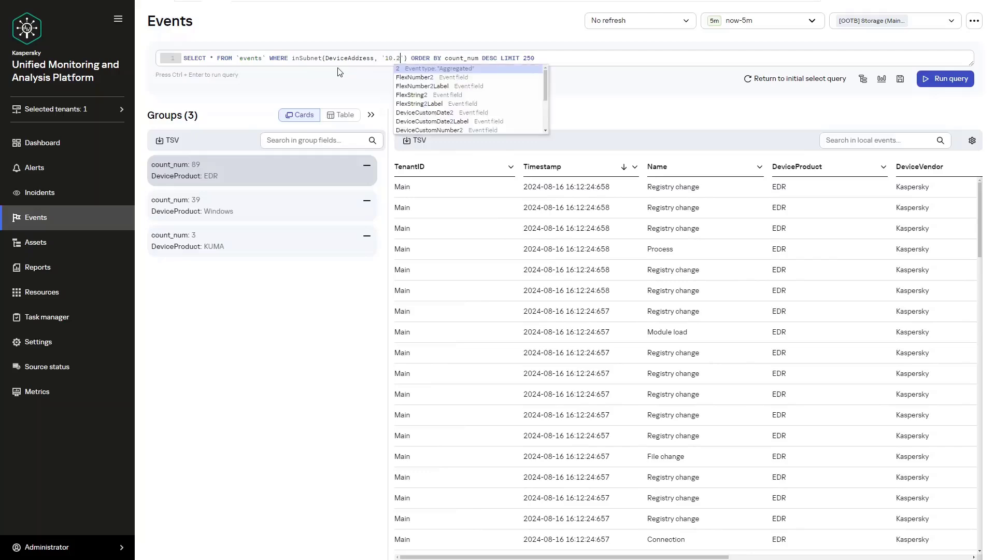
pyautogui.write('0.0')
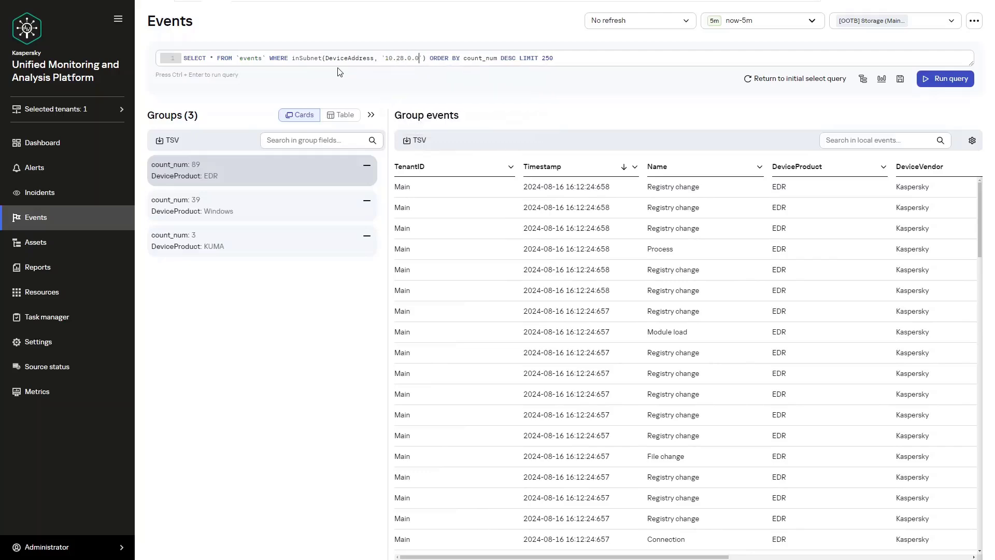
pyautogui.write('/24')
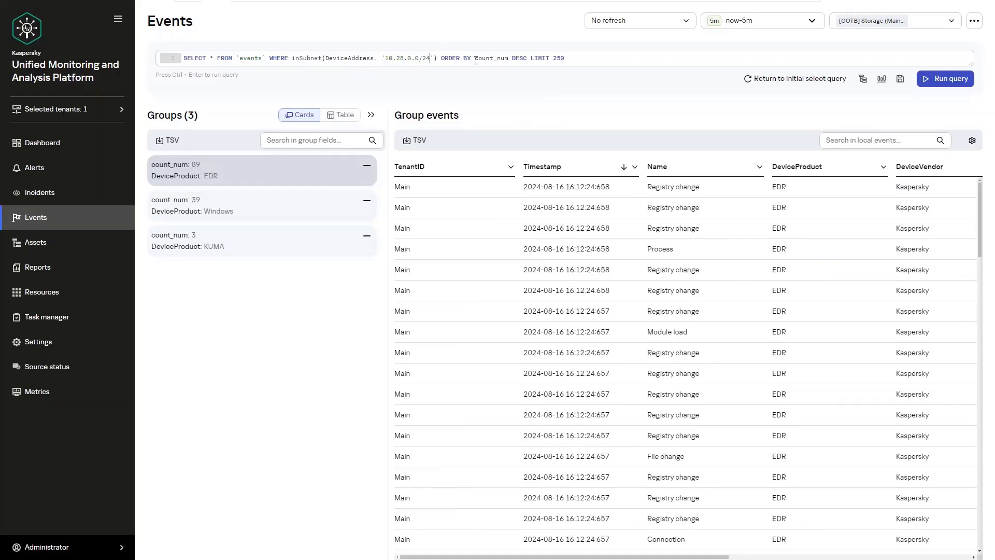
# Sort by Timestamp instead of count_num and run the query.
pyautogui.moveTo(474, 59); pyautogui.dragTo(508, 59)
pyautogui.write('Ti')
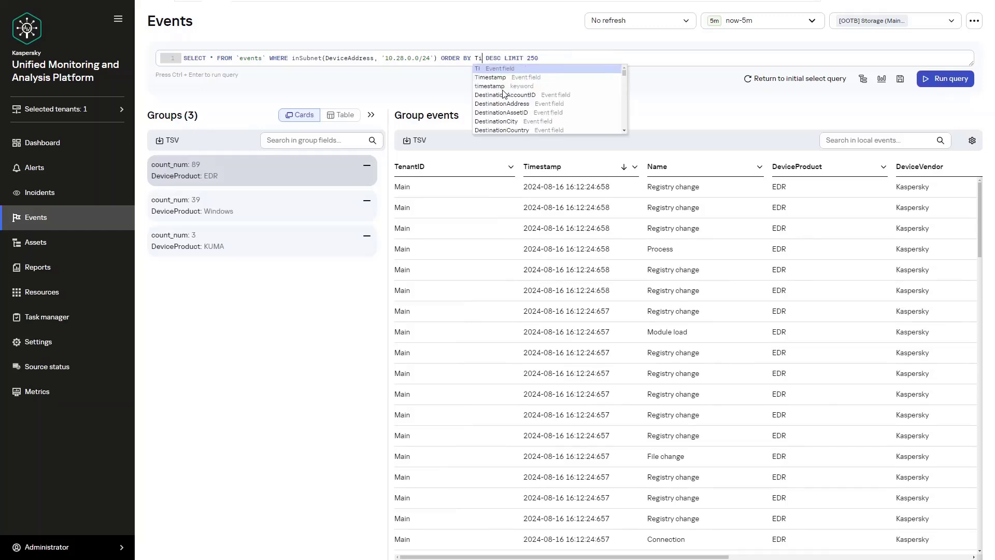
pyautogui.click(490, 77)
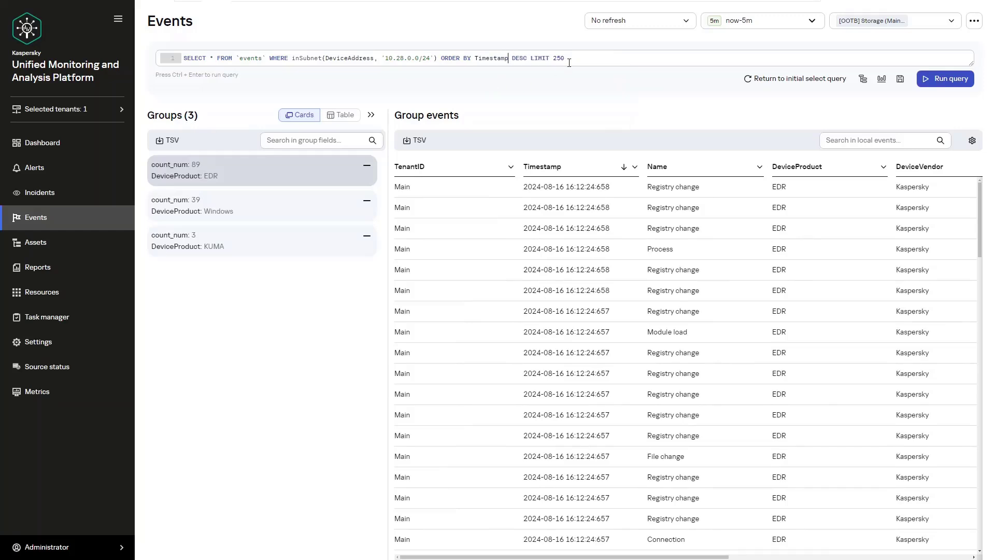
pyautogui.hotkey('ctrl', 'Return')
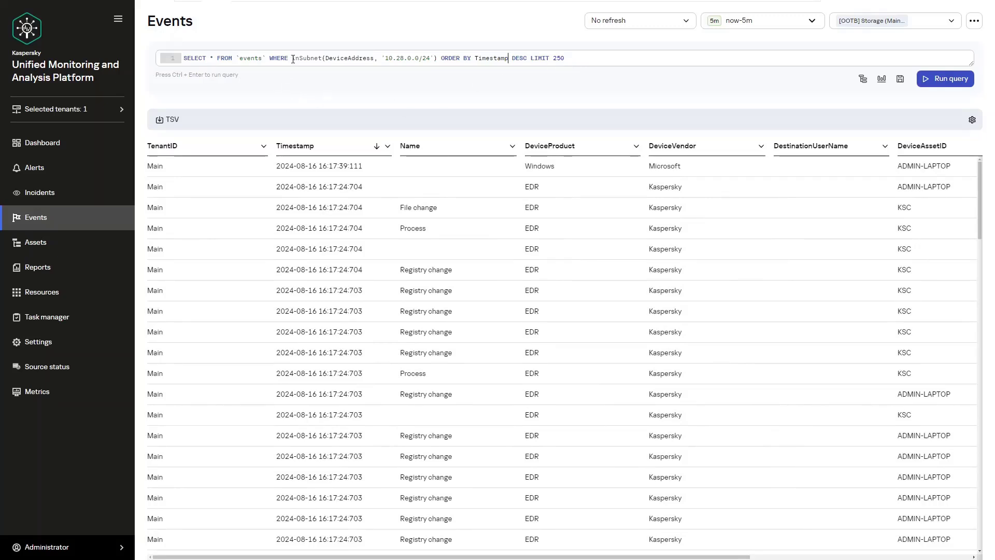
# Swap the subnet filter for visitParamHas(Extra, 'cs3'), run it, then change it to visitParamExtractString.
pyautogui.moveTo(293, 58); pyautogui.dragTo(441, 58)
pyautogui.press('BackSpace')
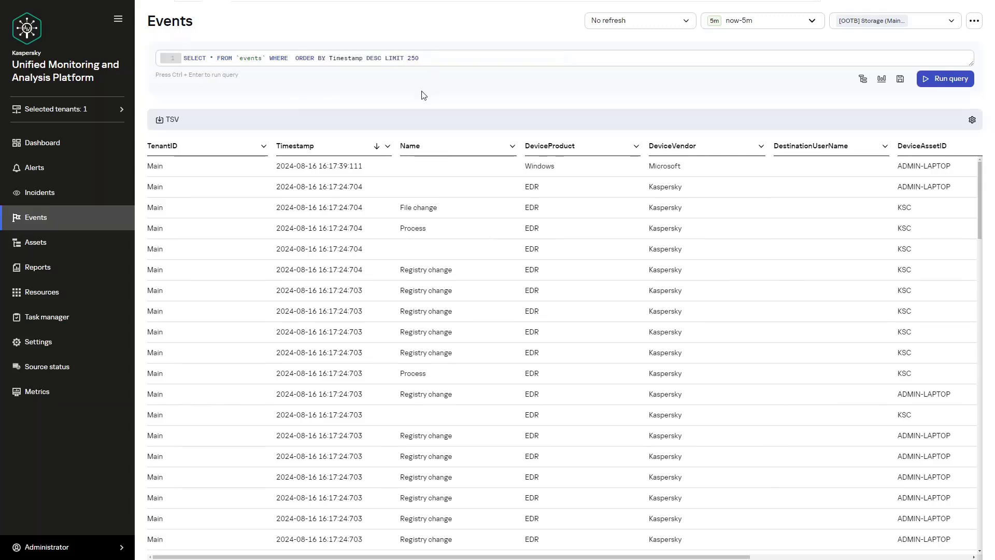
pyautogui.write('visitP')
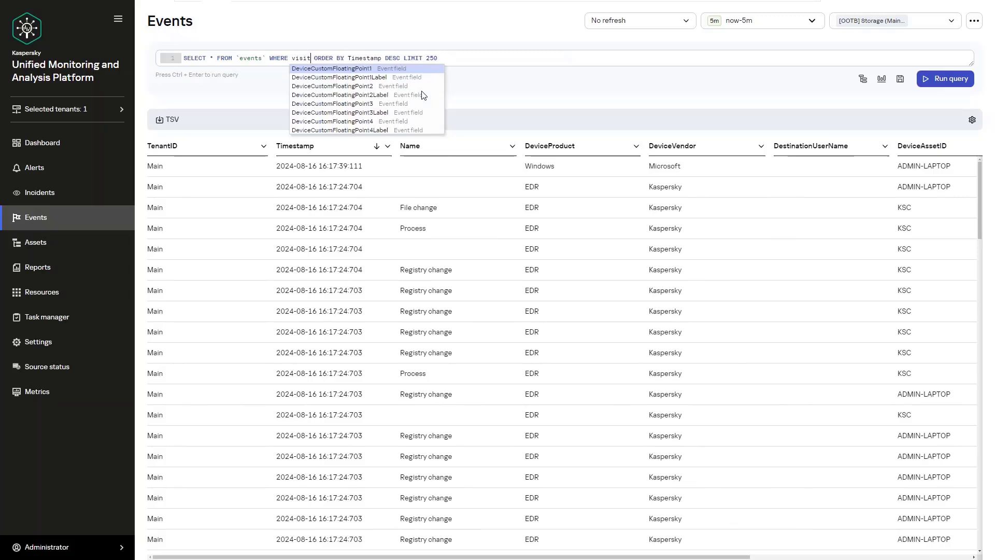
pyautogui.write('aram')
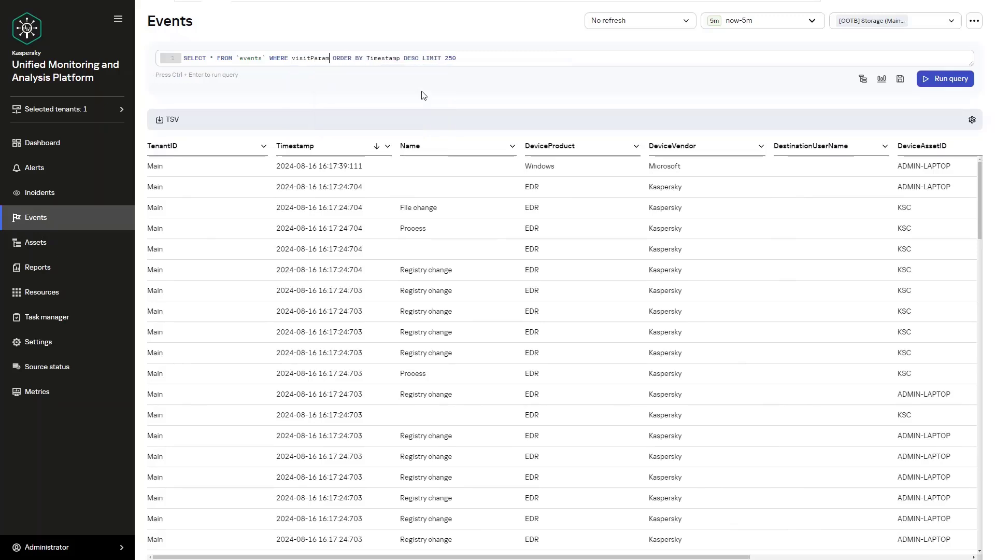
pyautogui.write('Has')
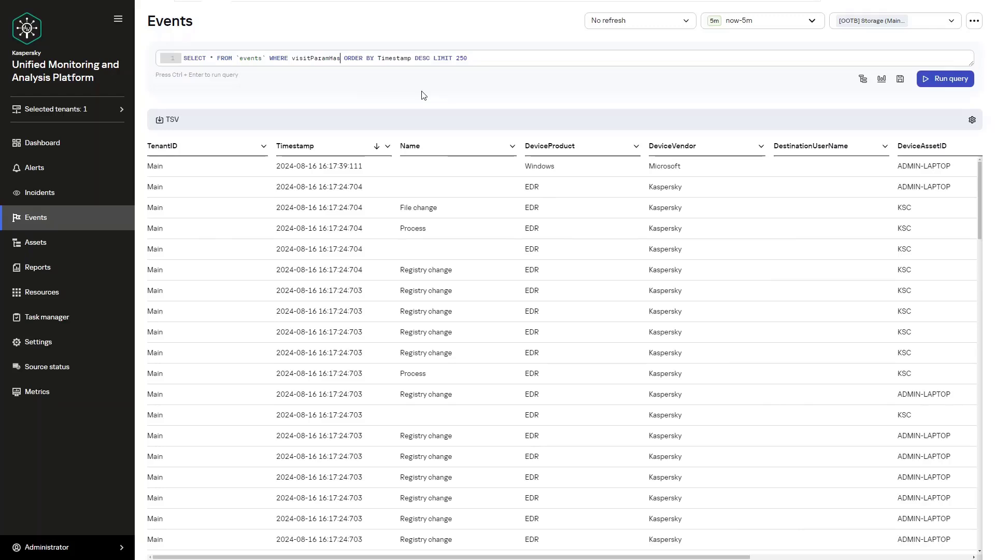
pyautogui.write('(Extra')
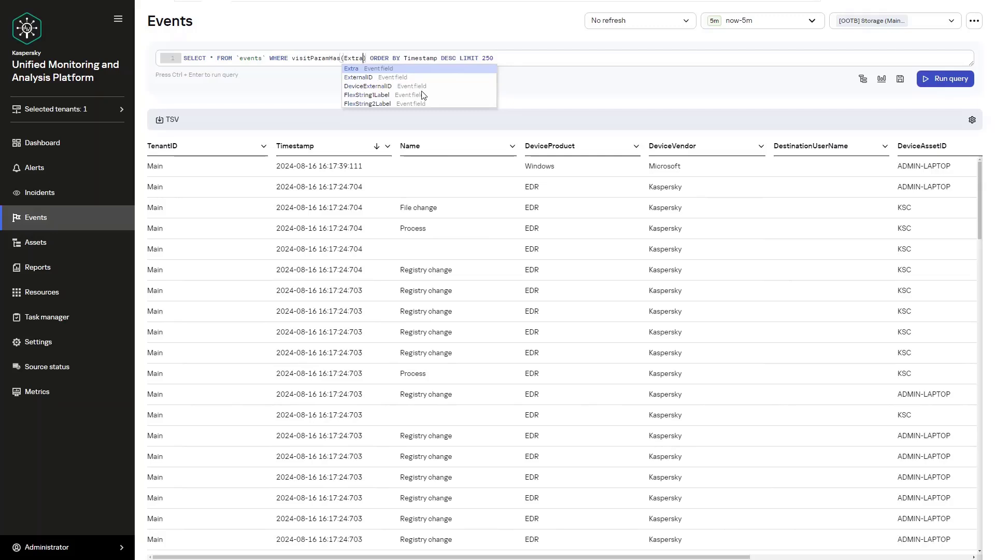
pyautogui.write(", '")
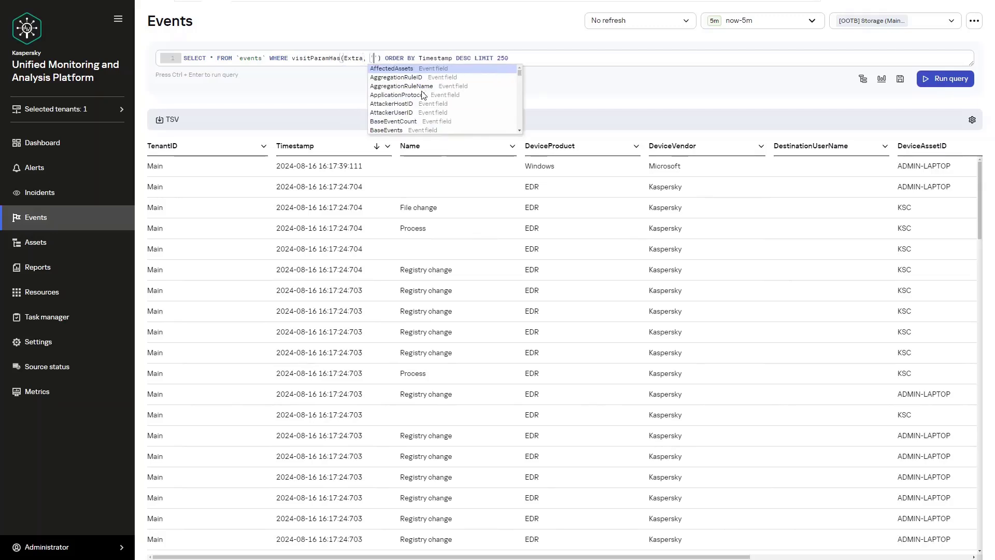
pyautogui.write('cs3')
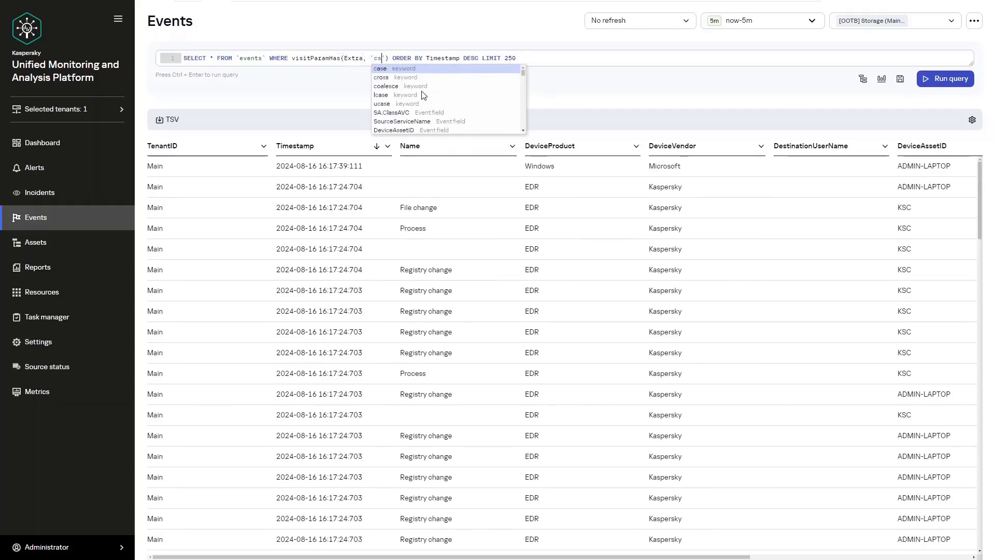
pyautogui.click(395, 66)
pyautogui.hotkey('ctrl', 'Return')
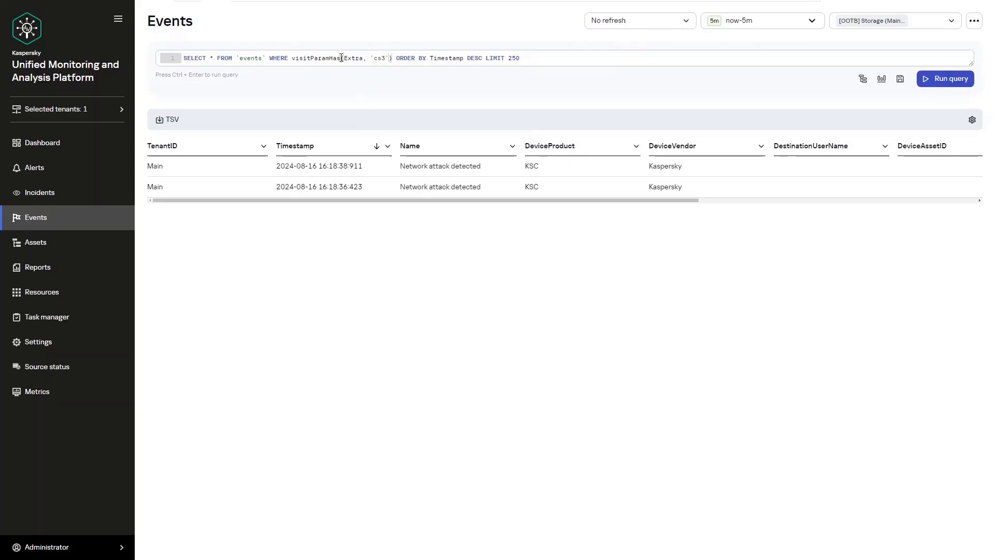
pyautogui.moveTo(340, 58); pyautogui.dragTo(331, 57)
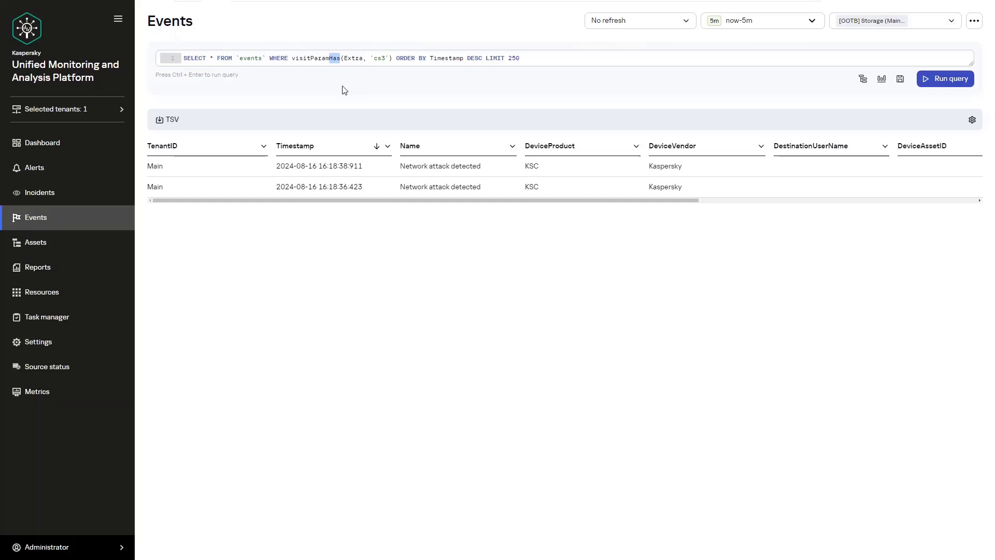
pyautogui.write('Extrac')
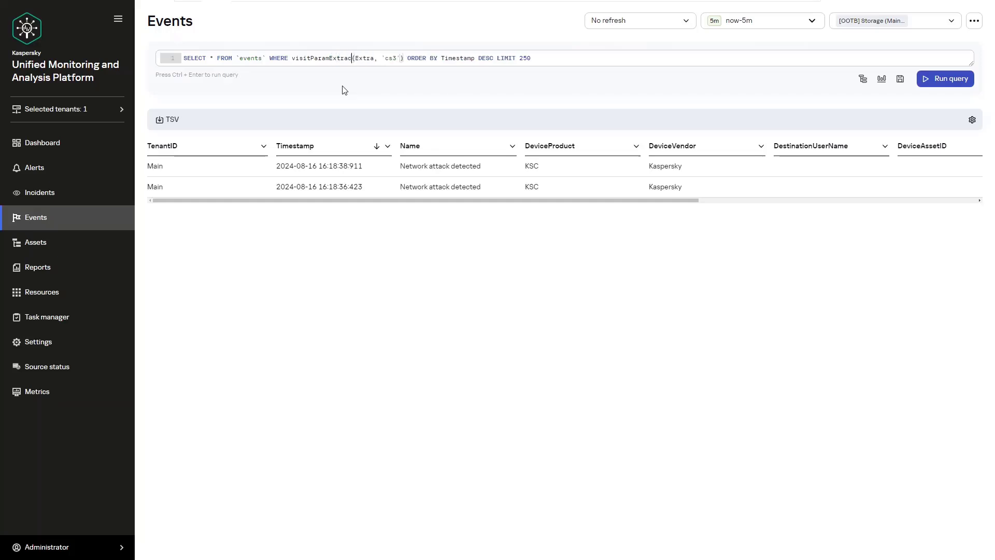
pyautogui.write('tStri')
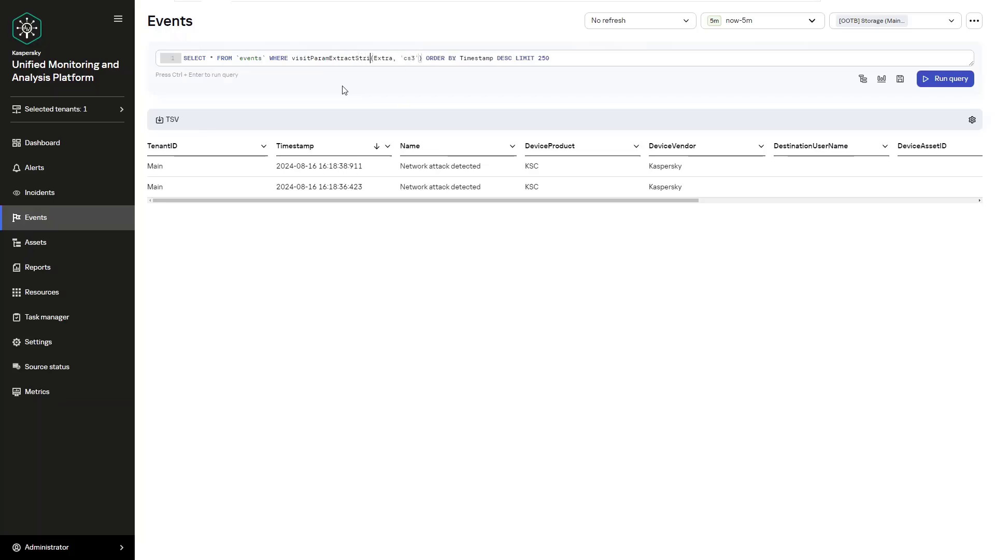
pyautogui.write('ng')
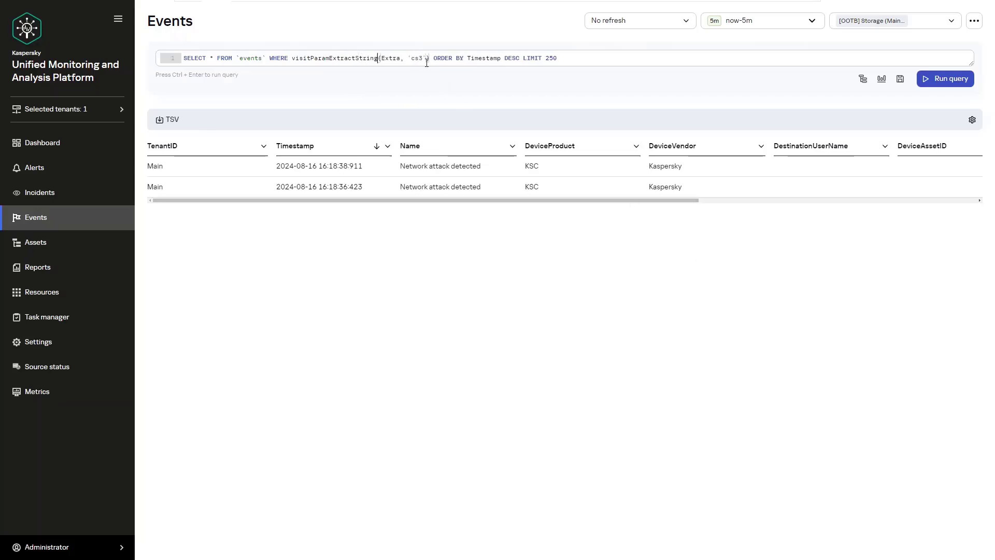
# Add = '11.11.0.0' to the cs3 extraction condition and run the query.
pyautogui.click(429, 59)
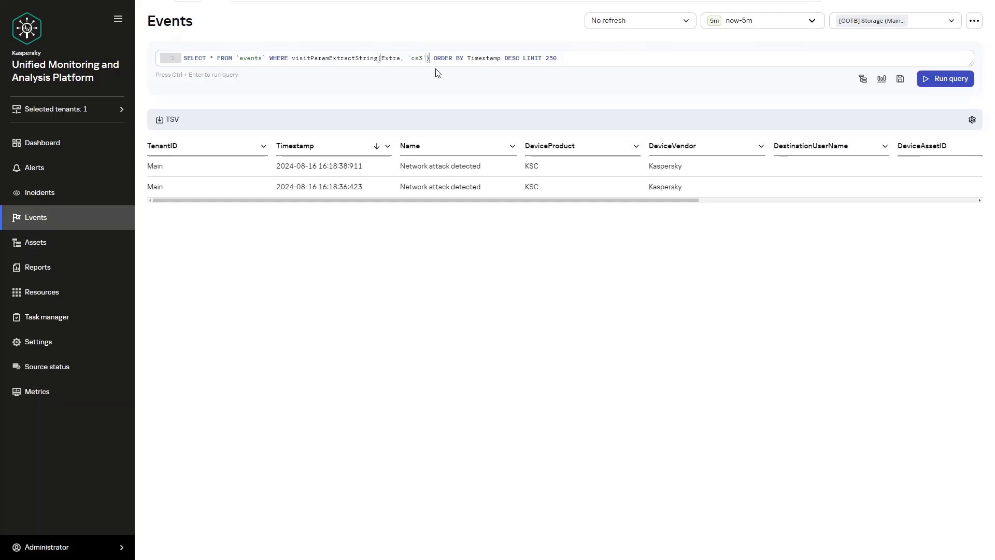
pyautogui.write("= '")
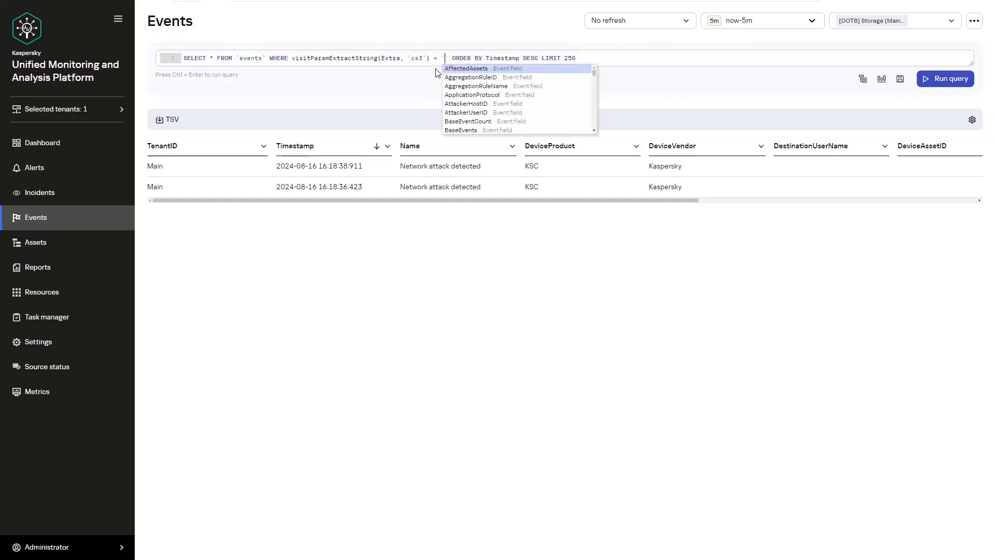
pyautogui.write('11.')
pyautogui.write('11.')
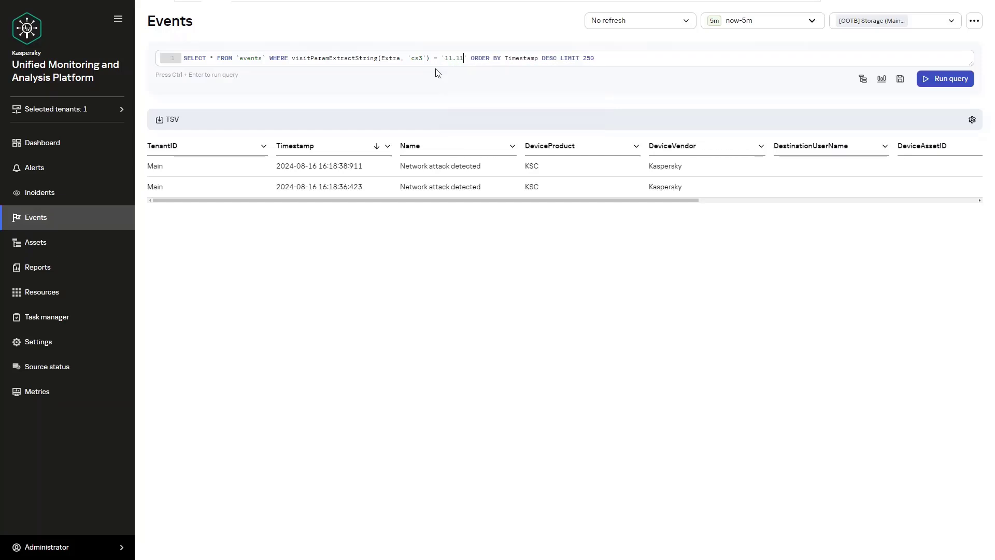
pyautogui.write('0.0')
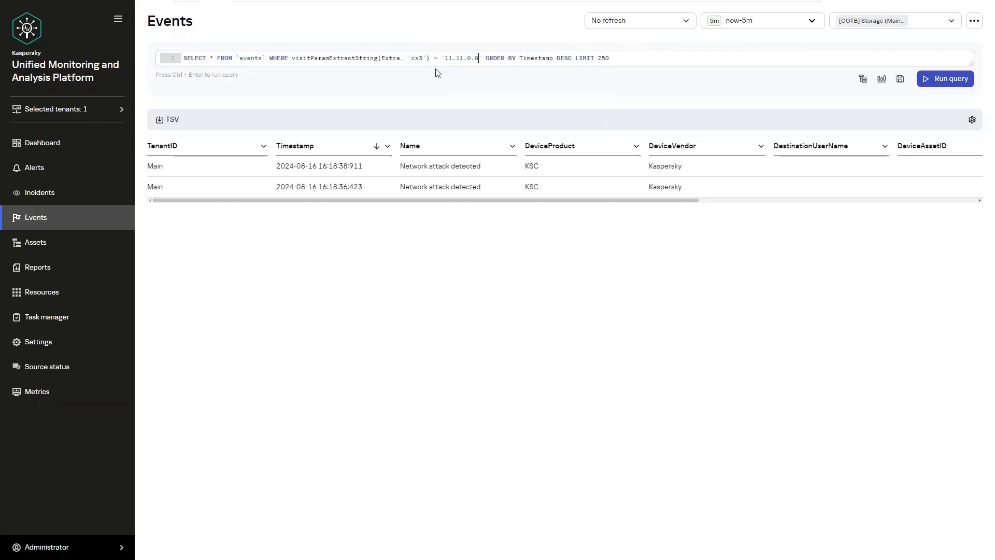
pyautogui.hotkey('ctrl', 'Return')
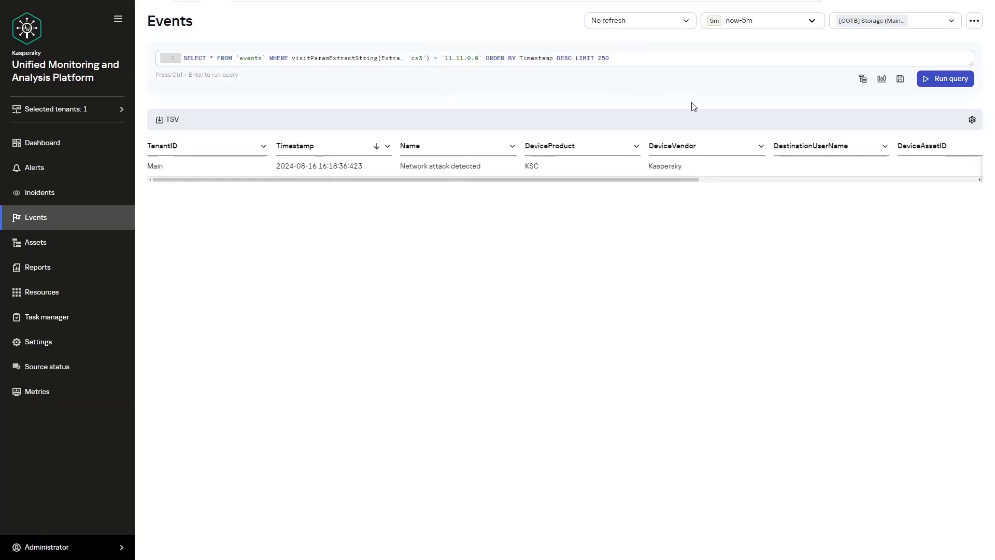
# Open the remaining event's details and highlight the cs3: 11.11.0.0 entry in Extra.
pyautogui.click(717, 164)
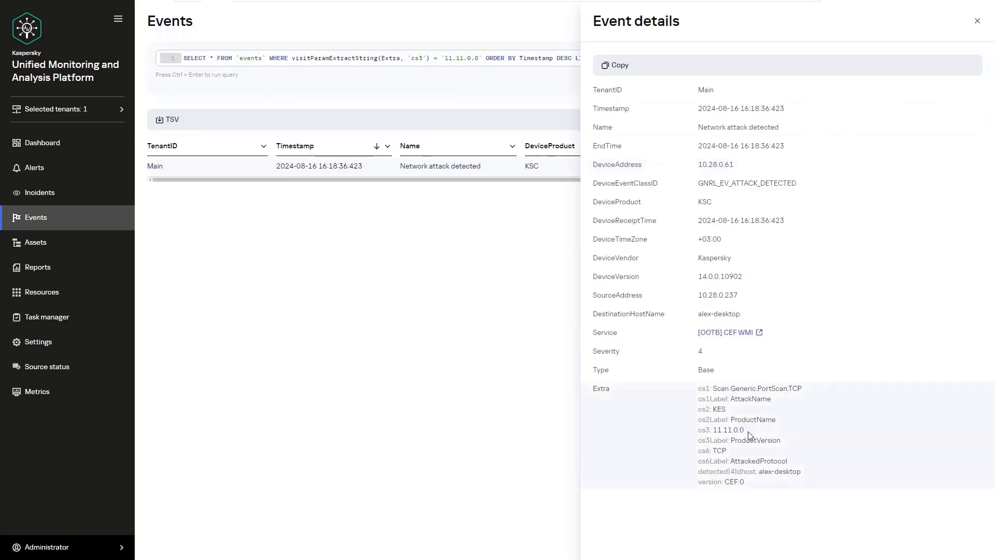
pyautogui.moveTo(744, 430); pyautogui.dragTo(684, 434)
pyautogui.click(686, 436)
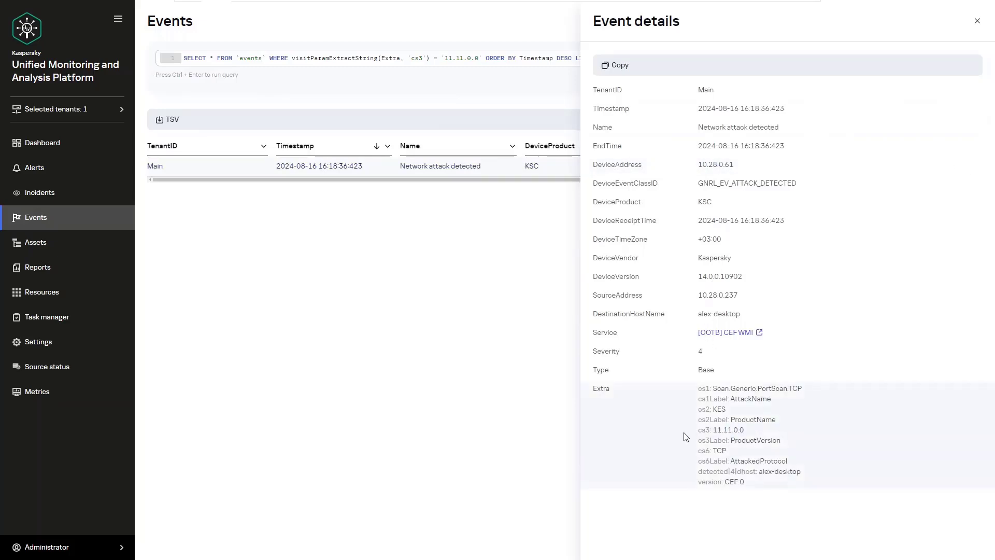